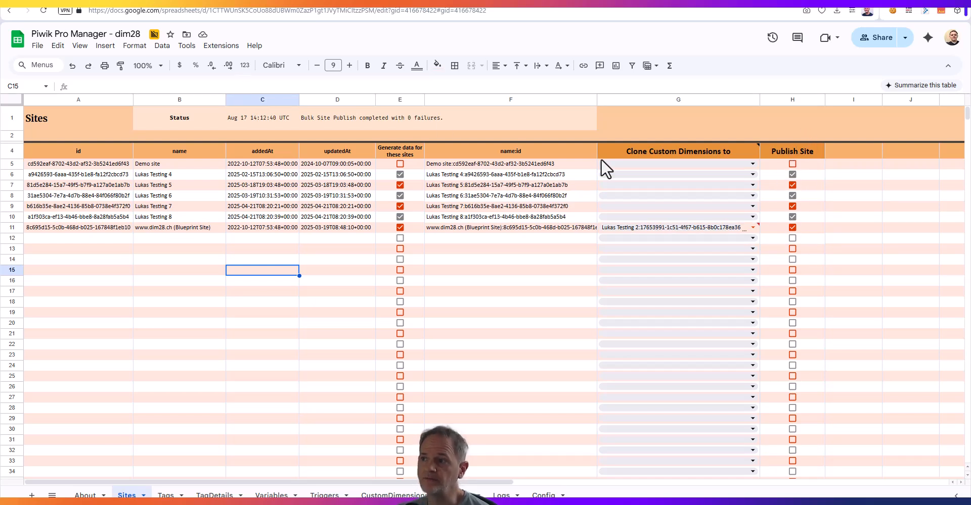
pyautogui.click(222, 46)
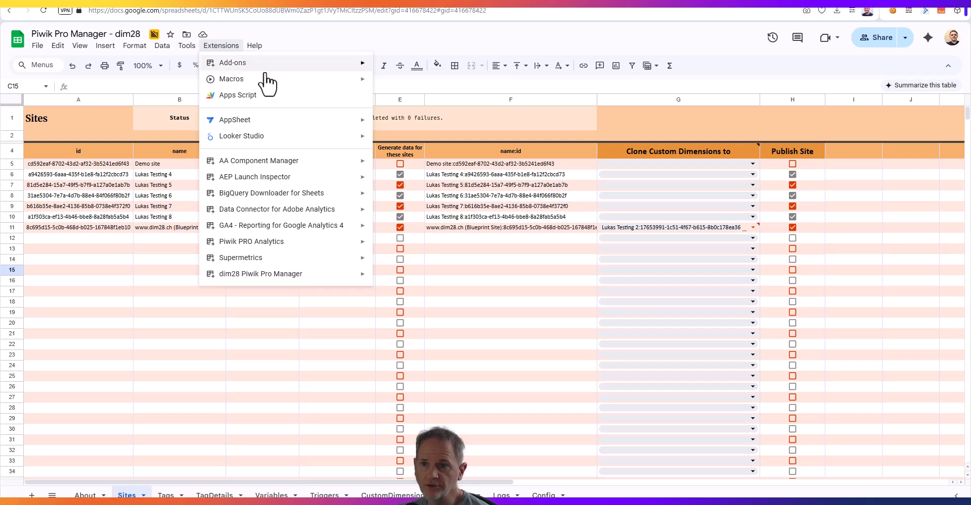
pyautogui.moveTo(260, 277)
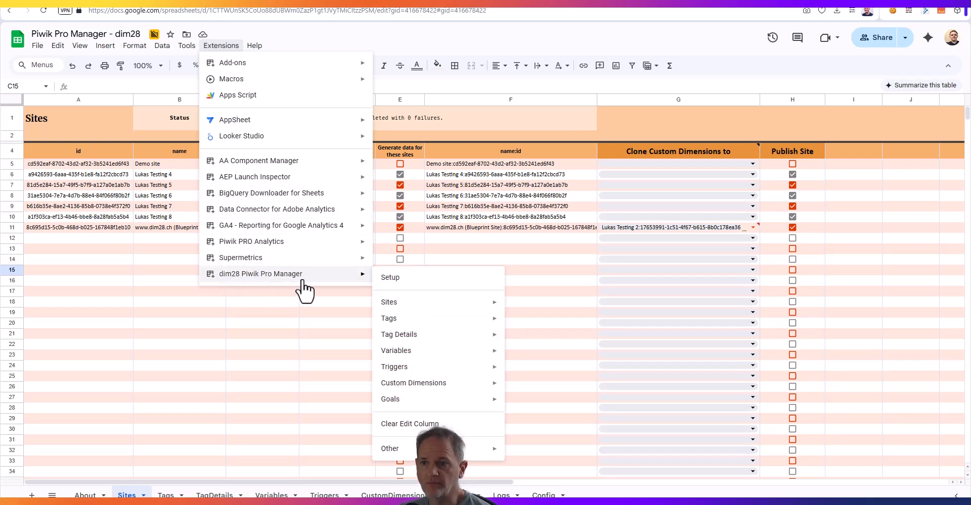
pyautogui.moveTo(475, 306)
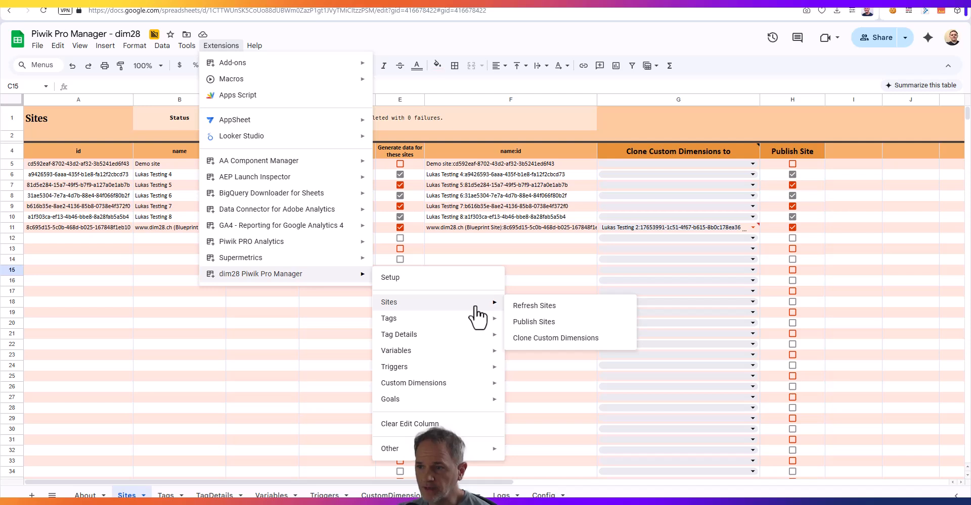
pyautogui.moveTo(483, 449)
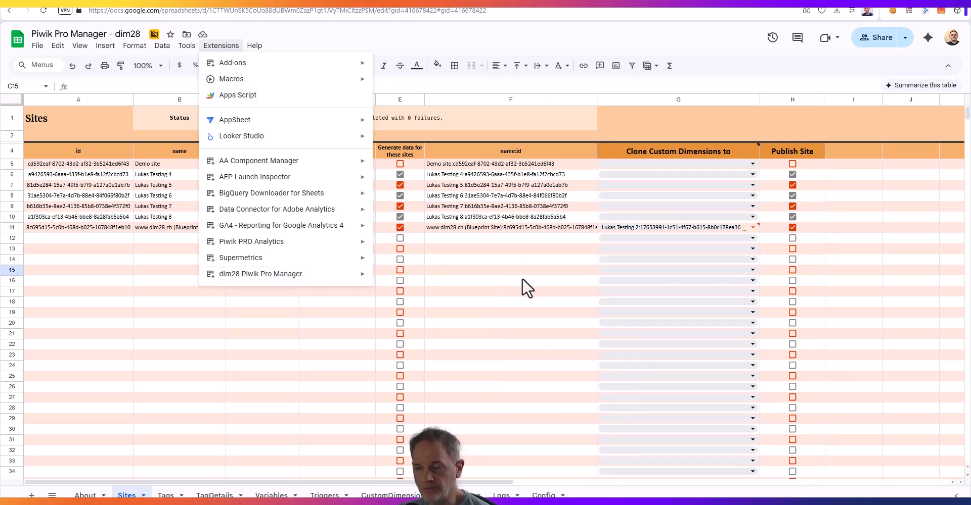
pyautogui.click(522, 279)
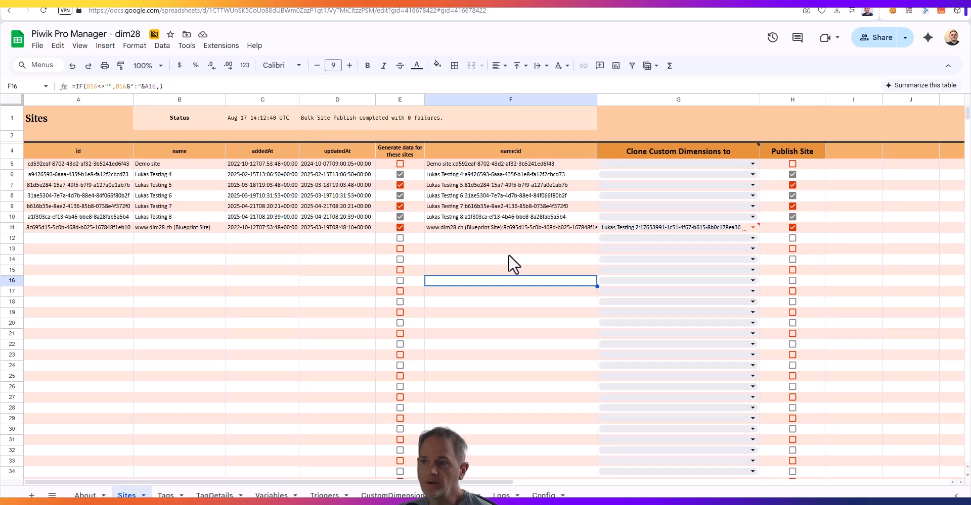
pyautogui.click(221, 46)
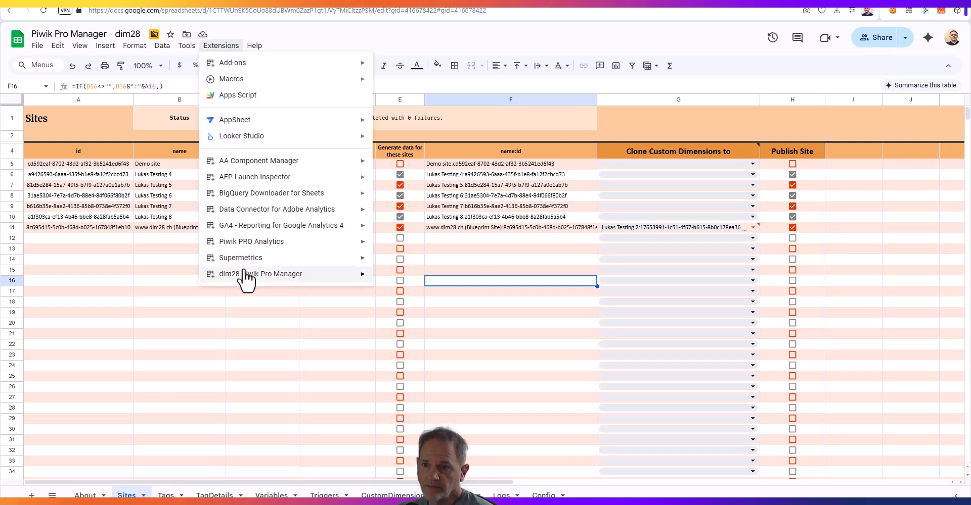
pyautogui.moveTo(490, 303)
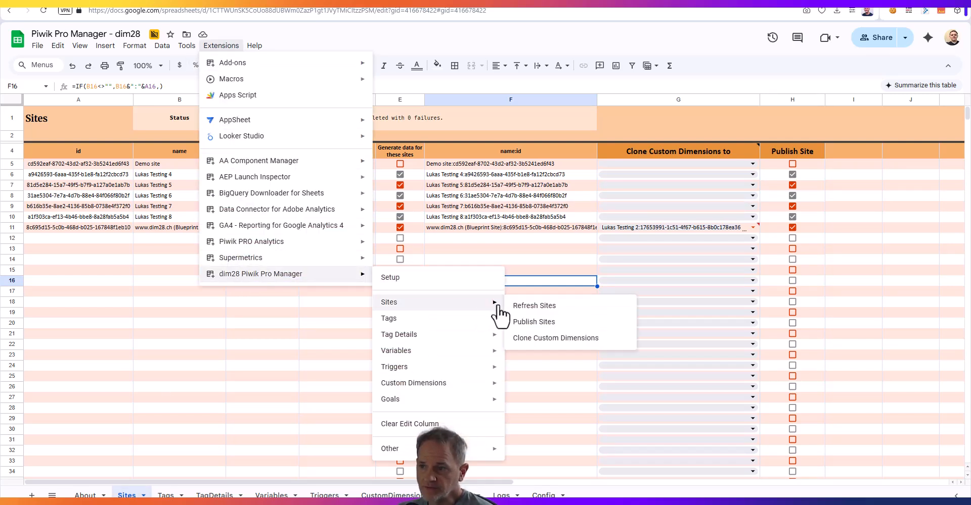
pyautogui.click(549, 307)
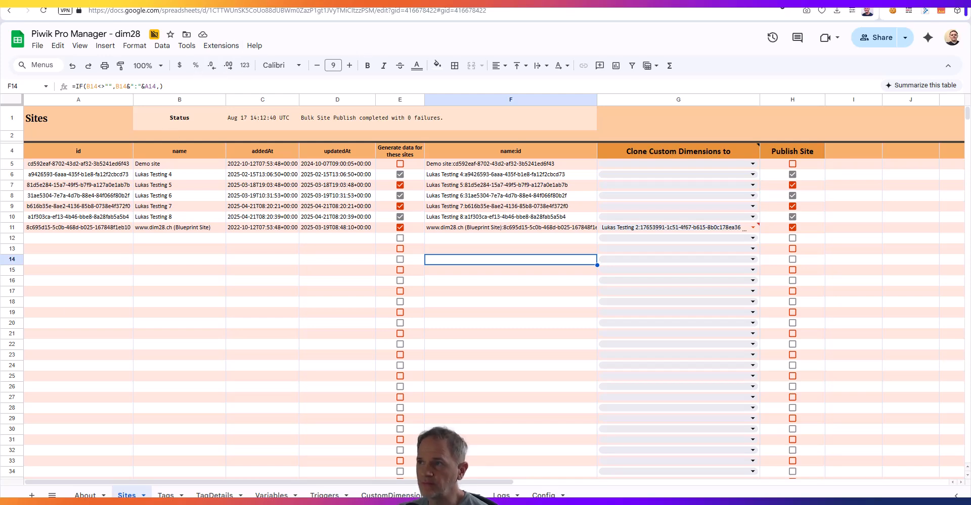
# Switch to Piwik PRO Tag Manager and activate the "G:stg.click - Tab Switch" tag of the blueprint site
pyautogui.click(776, 1)
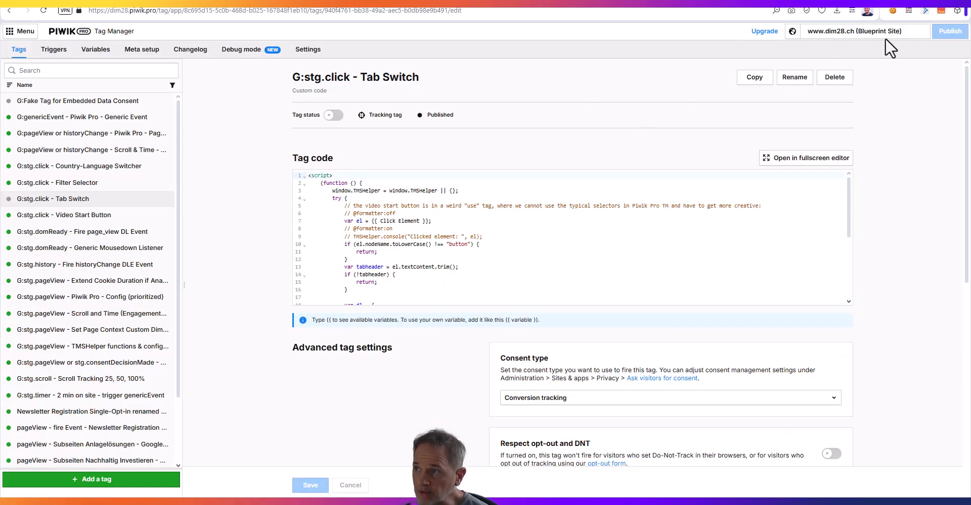
pyautogui.click(337, 116)
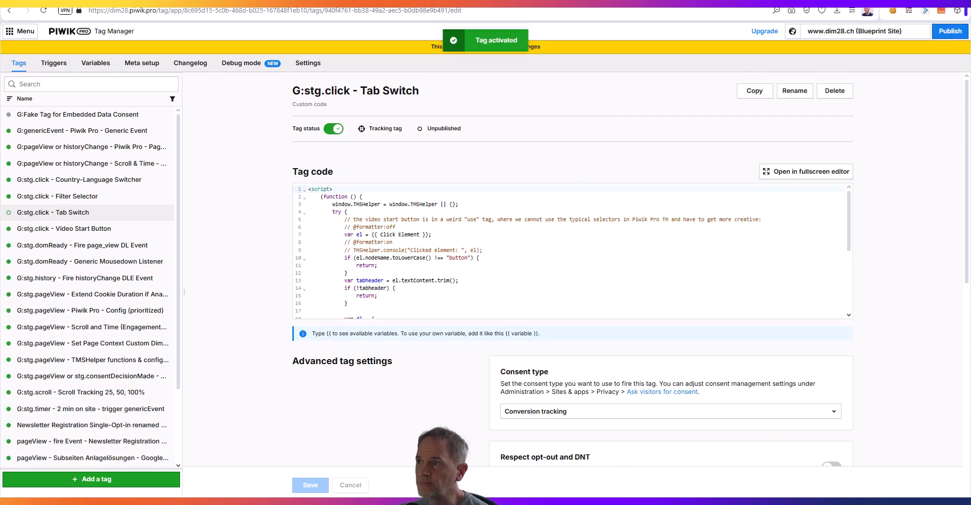
# Switch back to the Piwik Pro Manager spreadsheet and publish the latest drafts of all sites marked in the Publish Site column
pyautogui.click(880, 2)
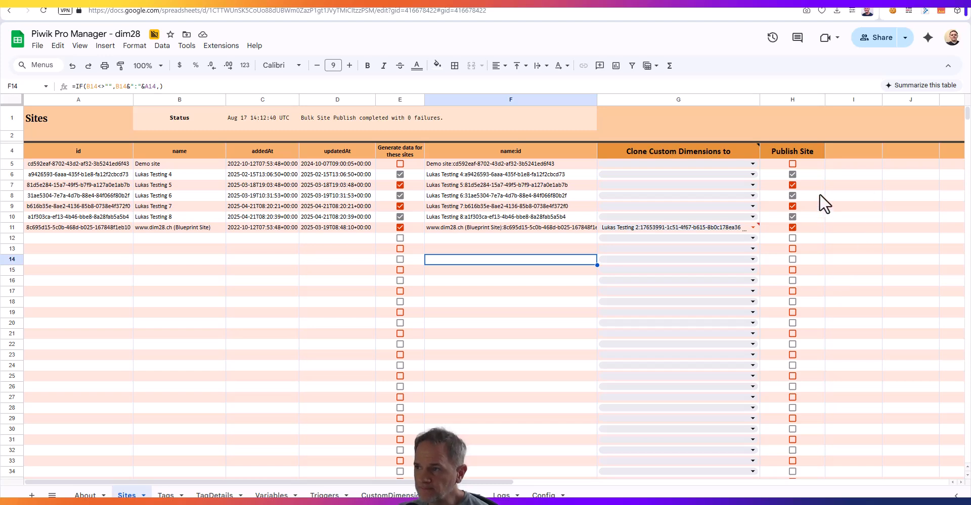
pyautogui.click(221, 46)
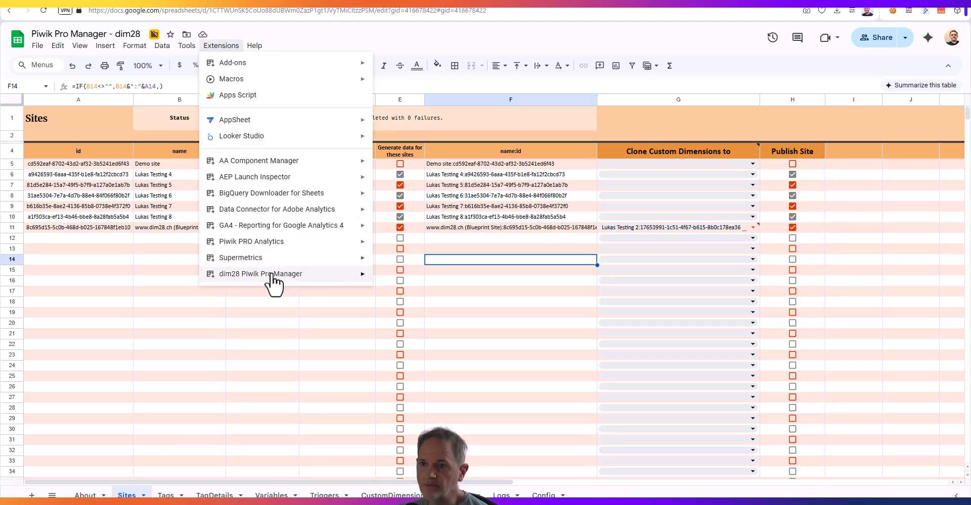
pyautogui.moveTo(273, 275)
pyautogui.moveTo(439, 302)
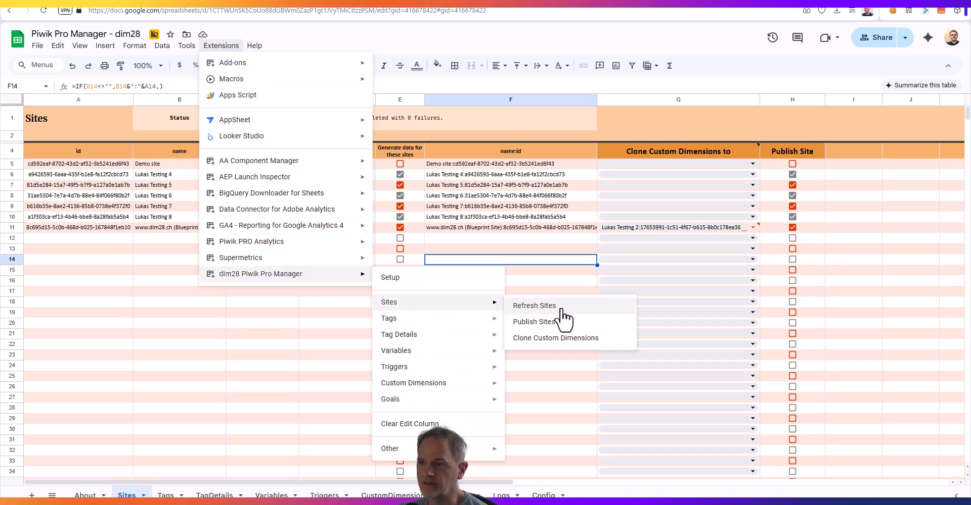
pyautogui.click(534, 322)
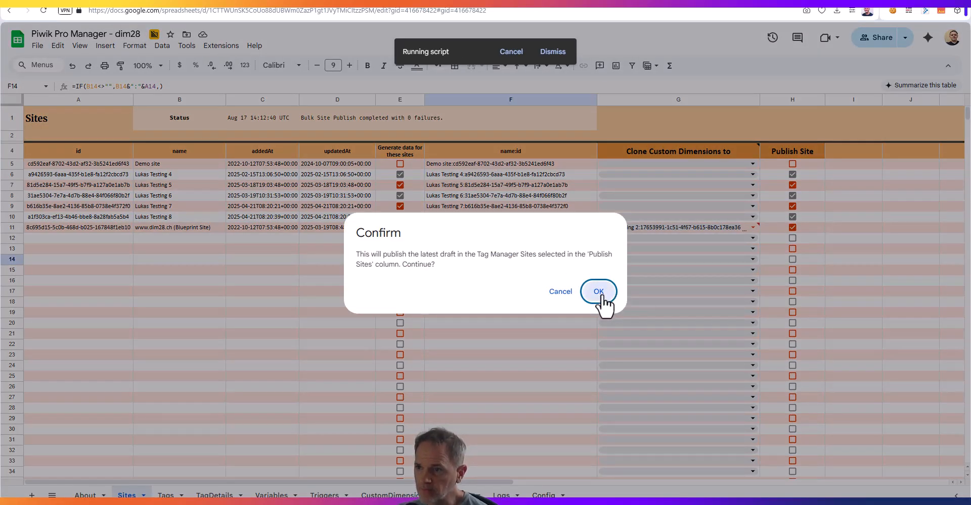
pyautogui.click(601, 295)
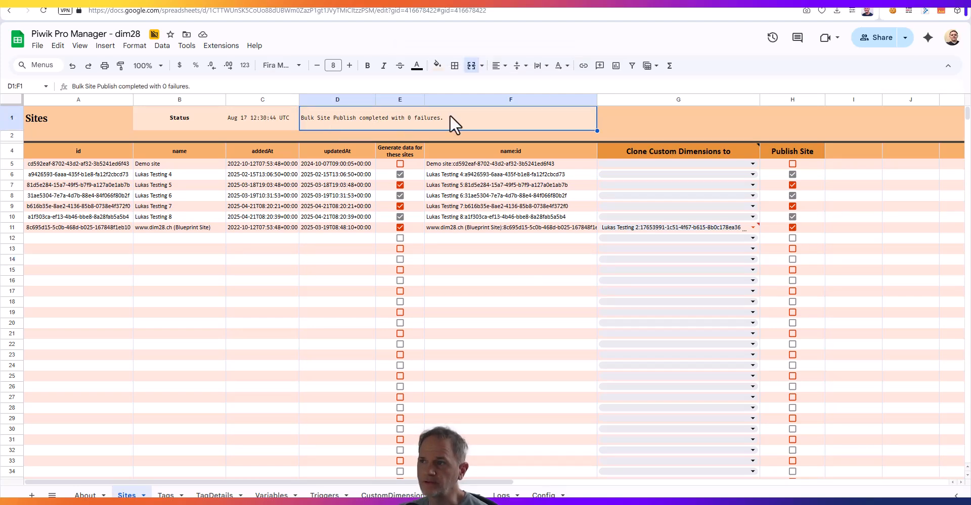
# Switch to Piwik PRO and examine the Tab Switch tag's change in the blueprint site's newest changelog snapshot
pyautogui.click(753, 0)
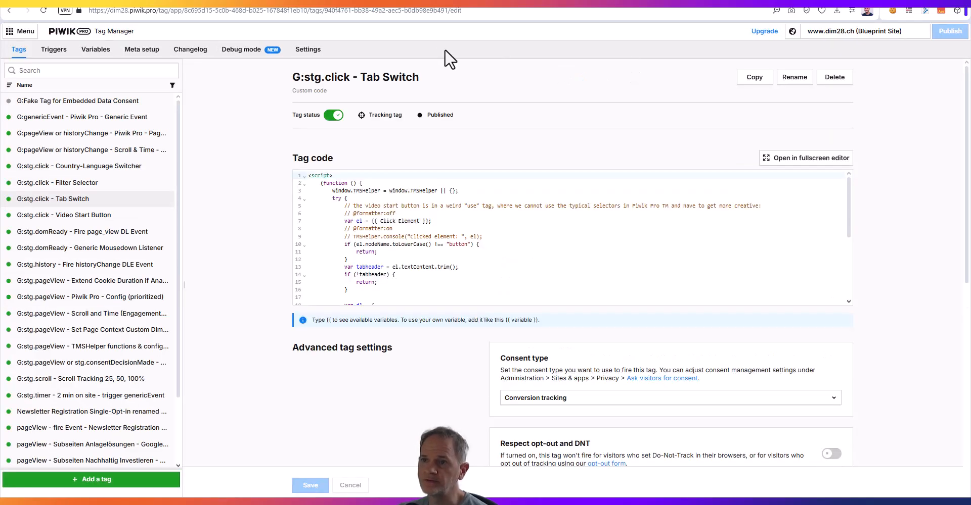
pyautogui.click(189, 49)
pyautogui.click(93, 103)
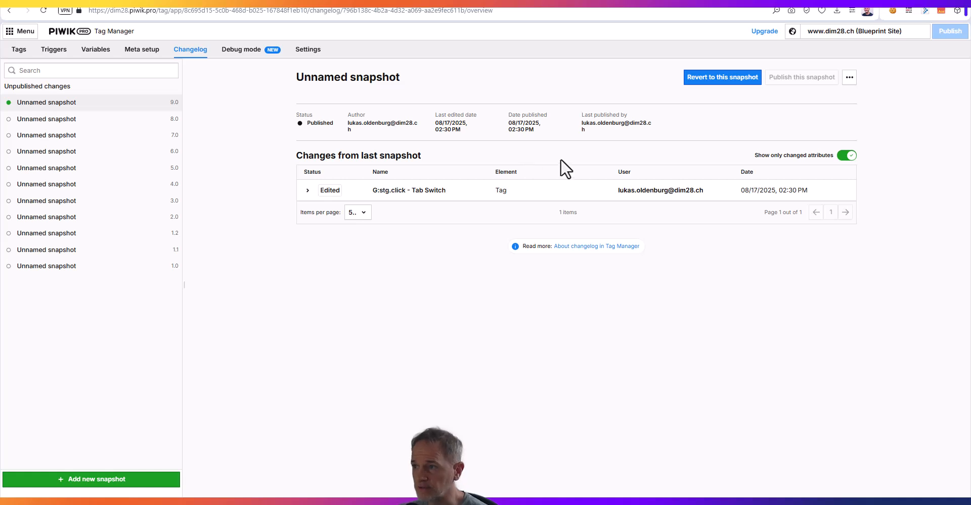
pyautogui.click(803, 198)
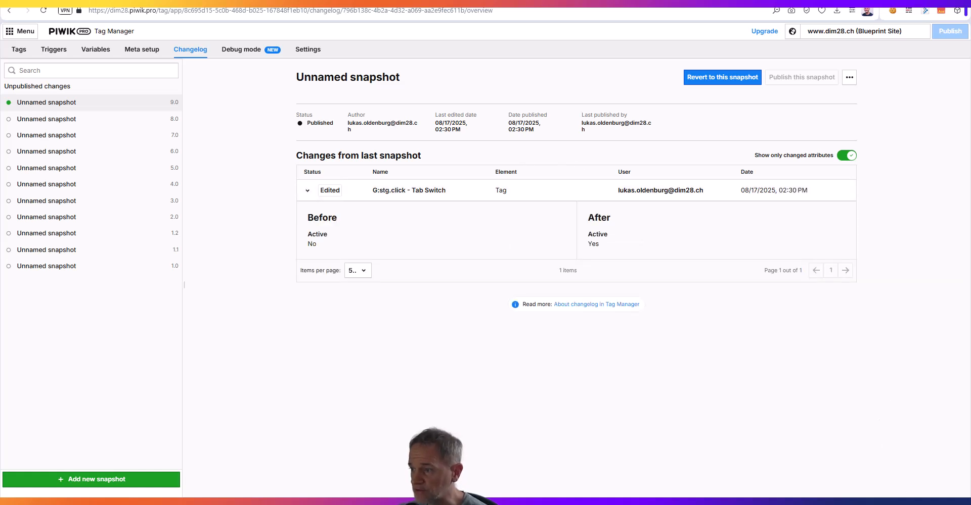
# Switch to the Piwik Pro Manager spreadsheet and look over its Tags and Sites sheets
pyautogui.click(742, 2)
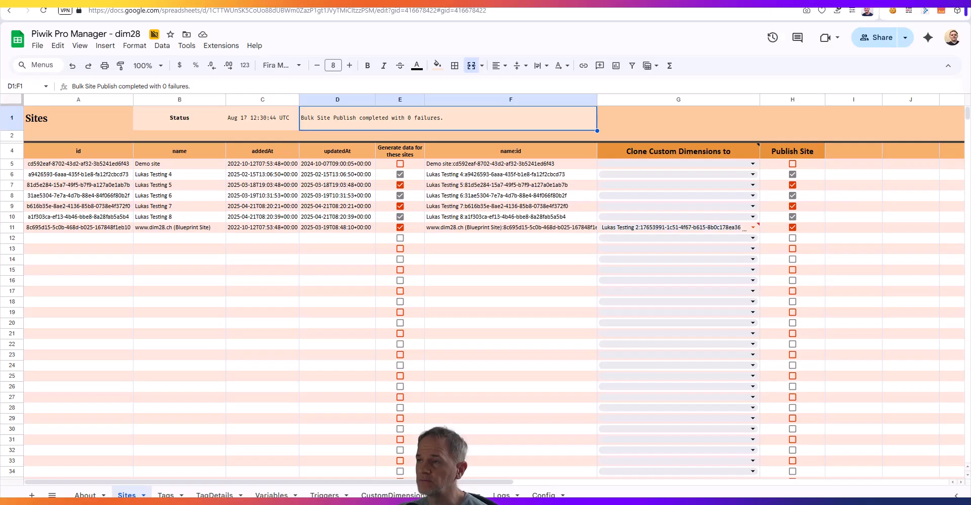
pyautogui.click(622, 114)
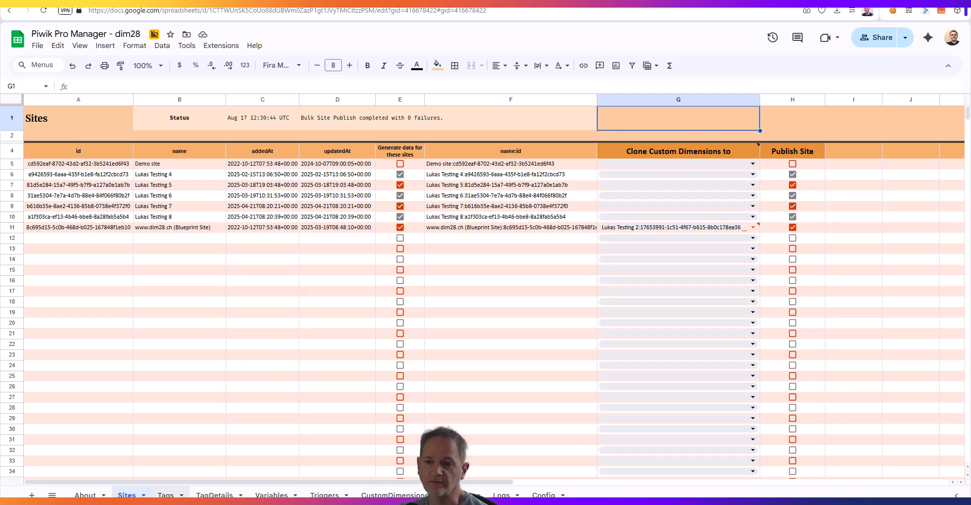
pyautogui.click(167, 497)
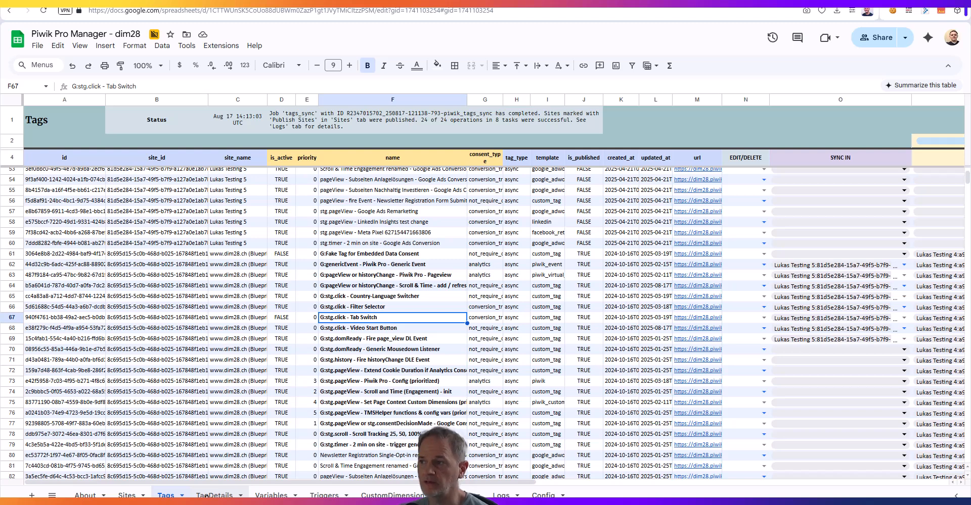
pyautogui.click(126, 496)
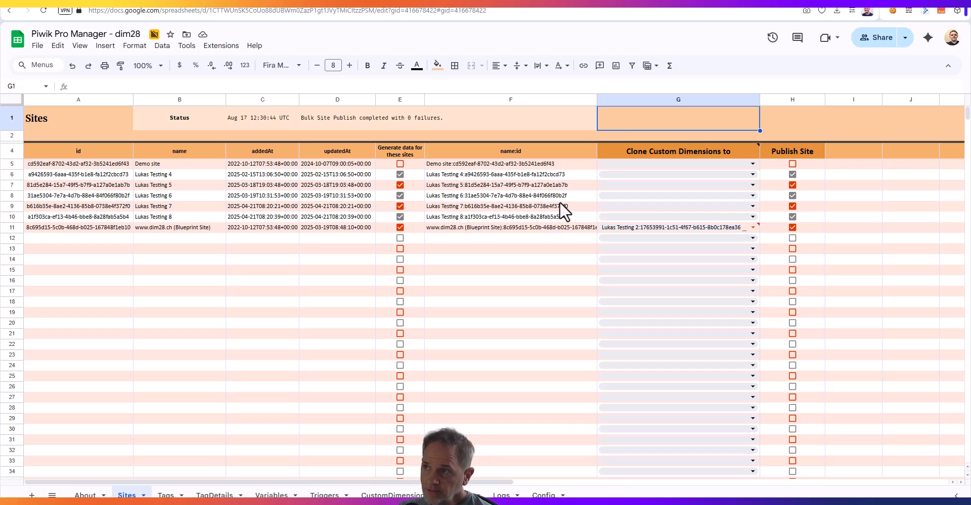
# Switch to Piwik PRO to view the Testing 5 site's changelog, and return to the spreadsheet
pyautogui.click(771, 1)
pyautogui.click(846, 35)
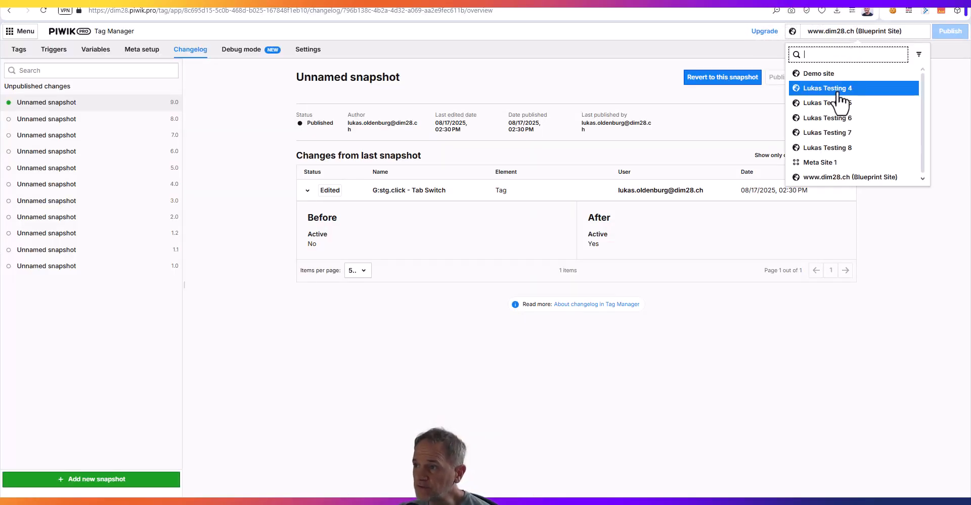
pyautogui.click(838, 103)
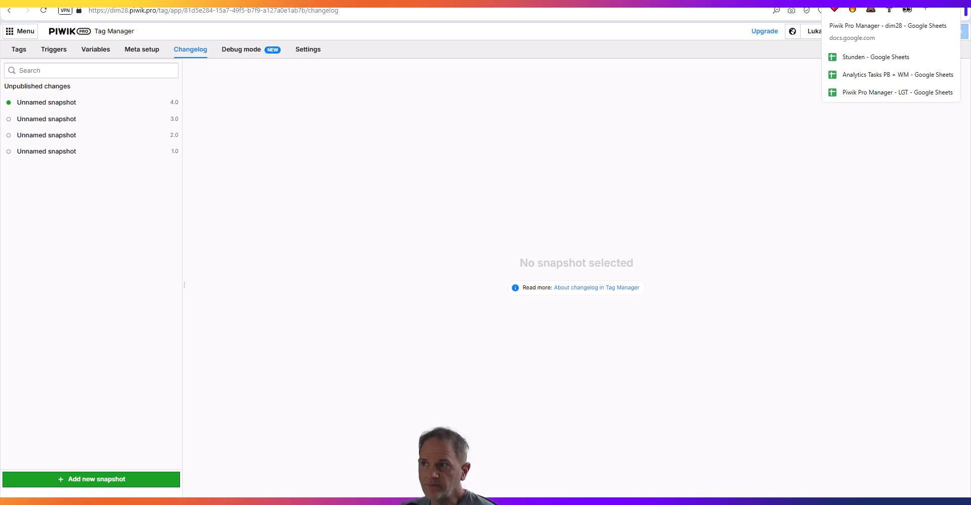
pyautogui.click(854, 2)
pyautogui.click(556, 205)
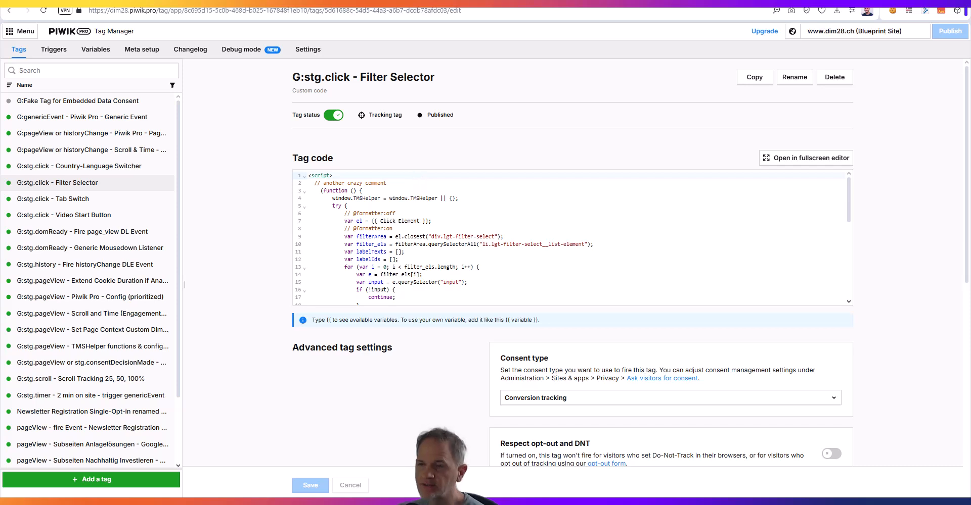
pyautogui.moveTo(293, 78); pyautogui.dragTo(437, 78)
pyautogui.click(462, 78)
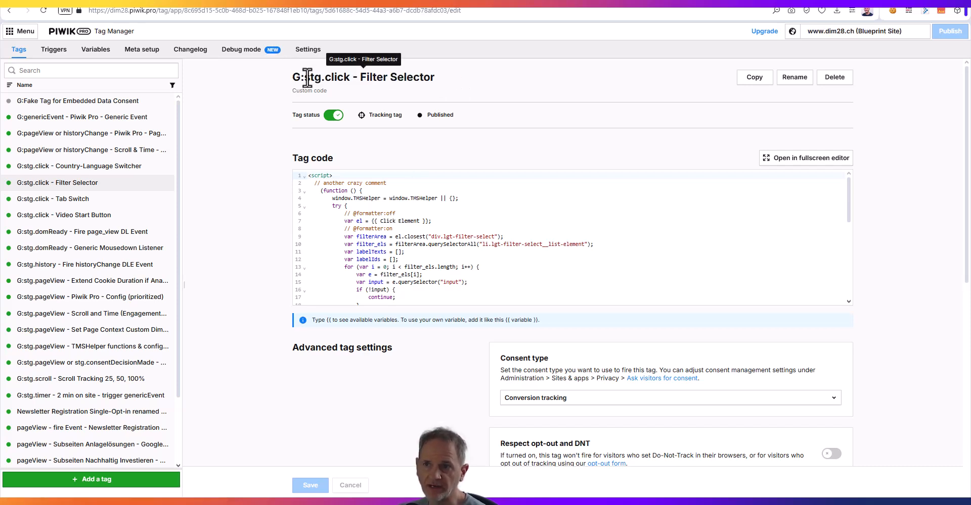
pyautogui.moveTo(311, 78); pyautogui.dragTo(288, 77)
pyautogui.click(277, 83)
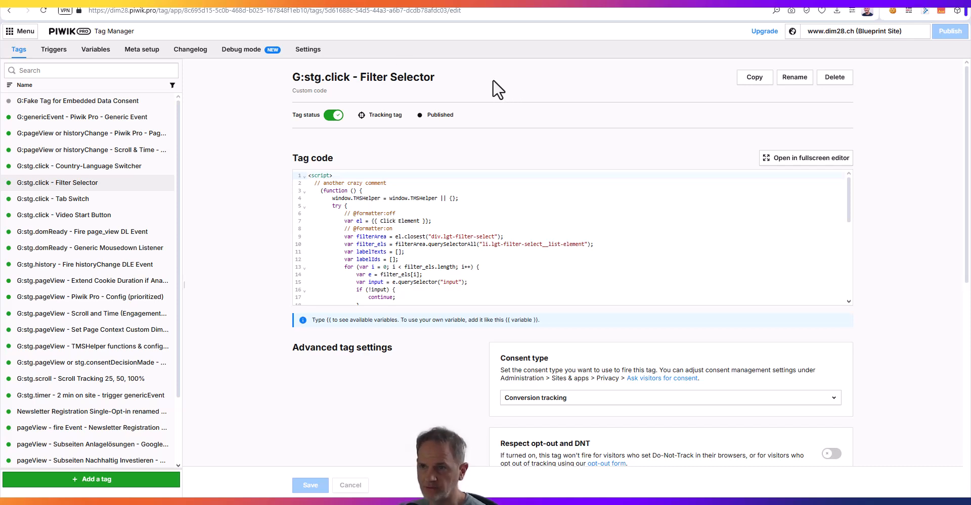
# Add the line "// another comment" below "// another crazy comment" in the Filter Selector tag's code and save the tag
pyautogui.click(401, 191)
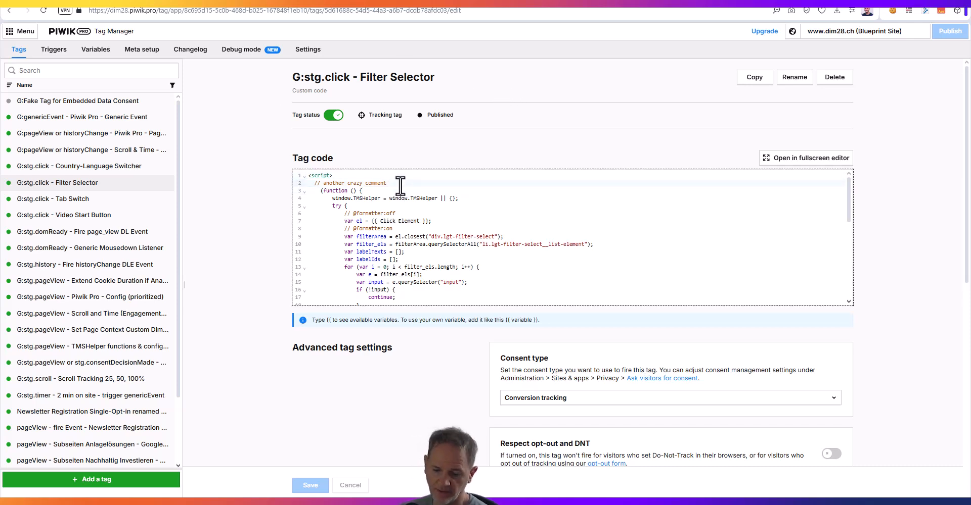
pyautogui.press('Return')
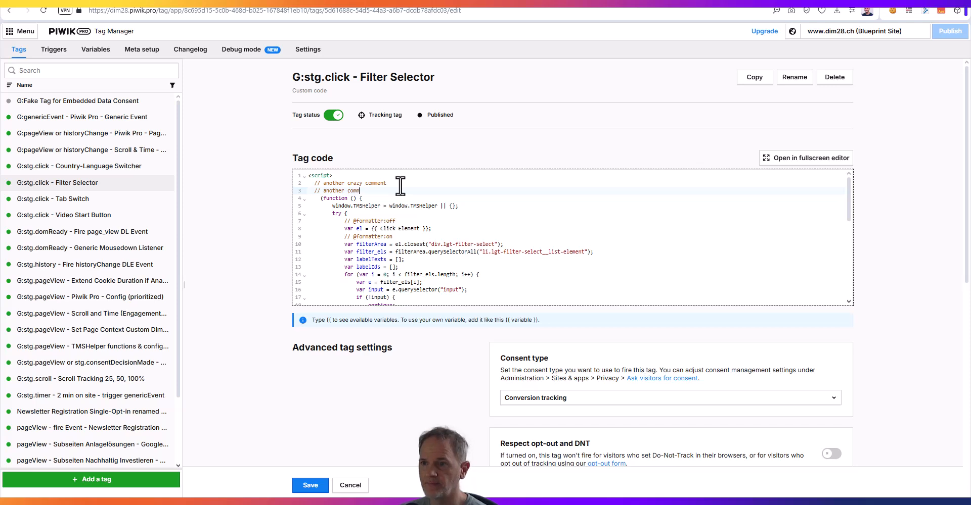
pyautogui.click(309, 486)
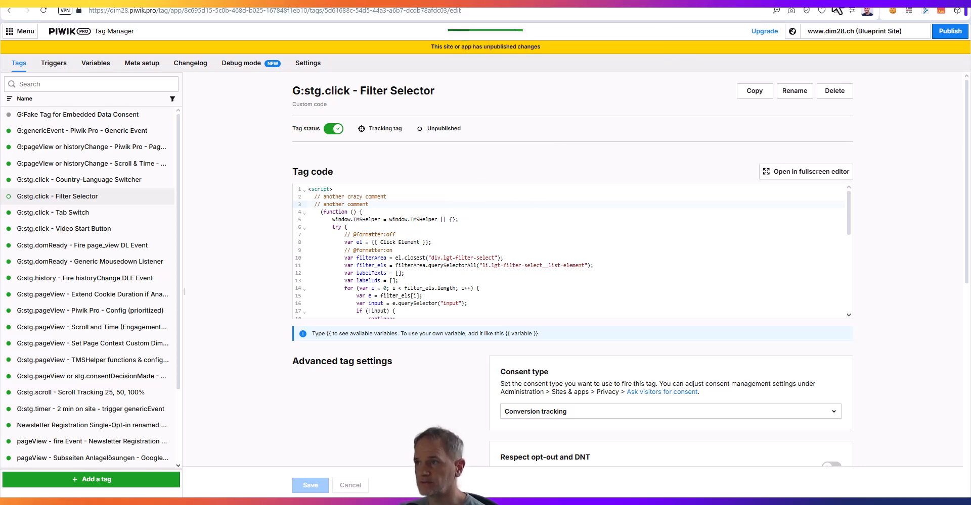
# Switch to the spreadsheet's Tags sheet and examine the SYNC IN target sites chosen for the "G:genericEvent - Piwik Pro - Generic Event" tag
pyautogui.click(283, 1)
pyautogui.click(167, 496)
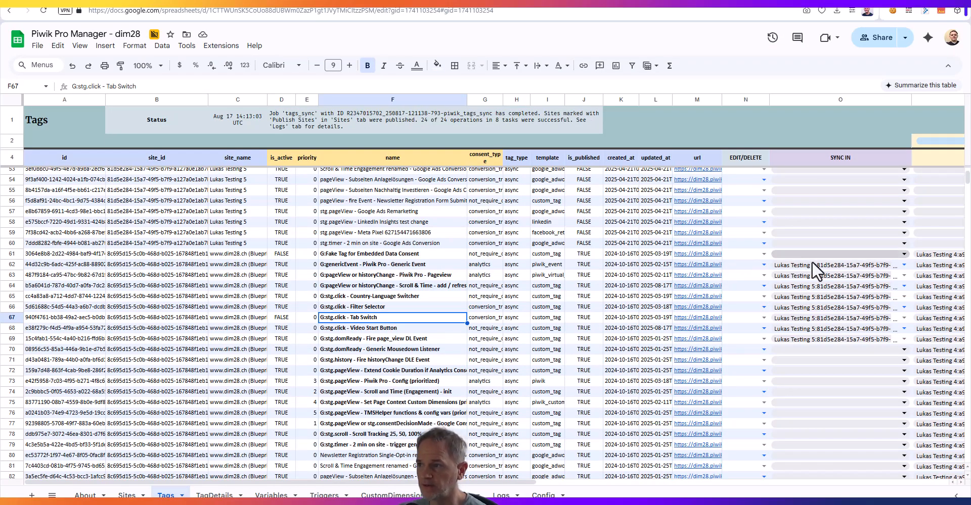
pyautogui.click(904, 266)
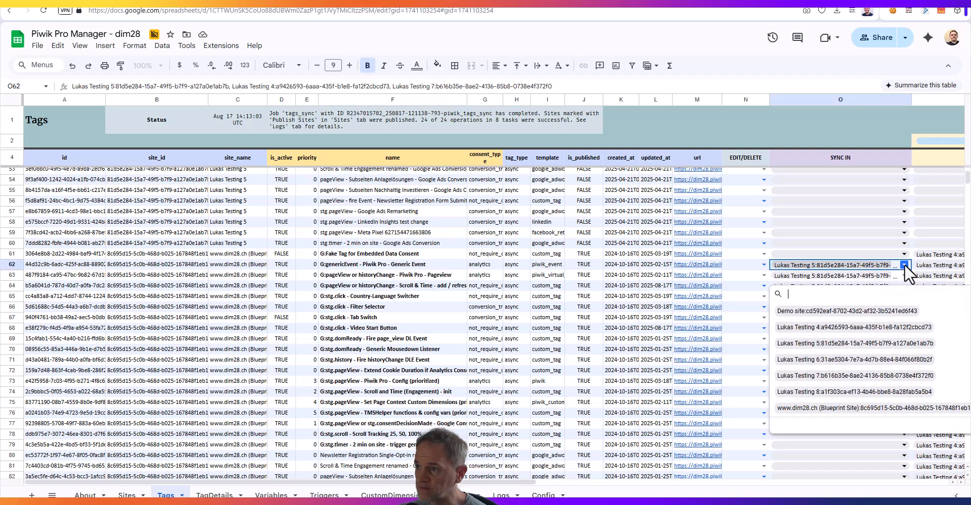
pyautogui.hscroll(8, 478, 253)
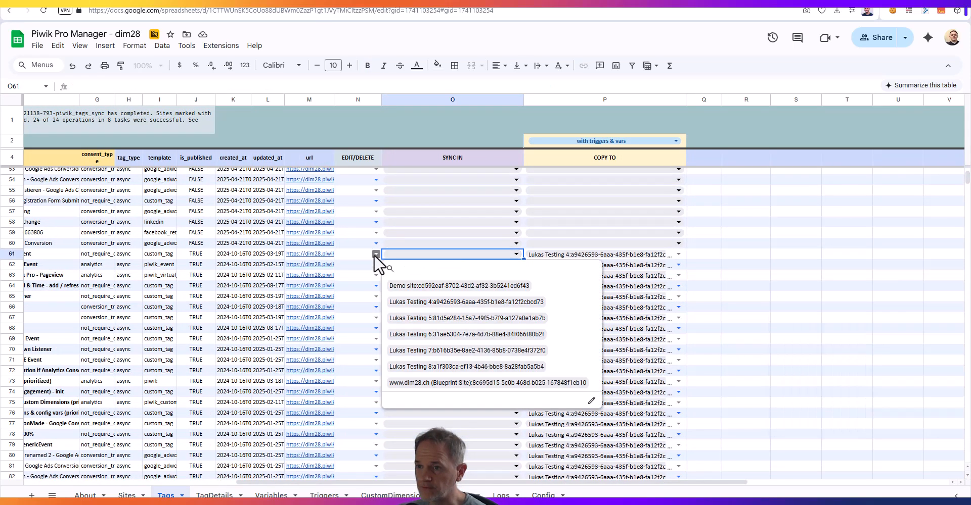
pyautogui.click(374, 254)
pyautogui.click(517, 265)
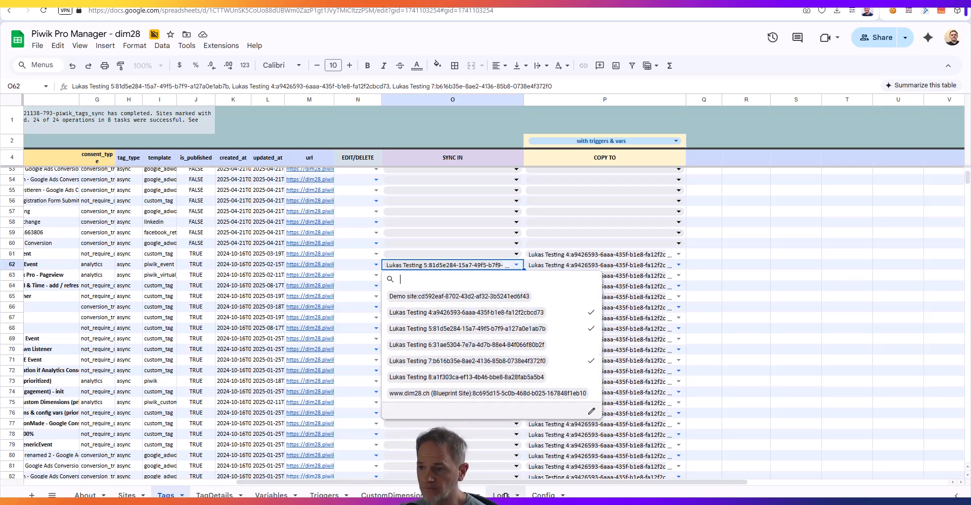
pyautogui.moveTo(508, 483); pyautogui.dragTo(209, 483)
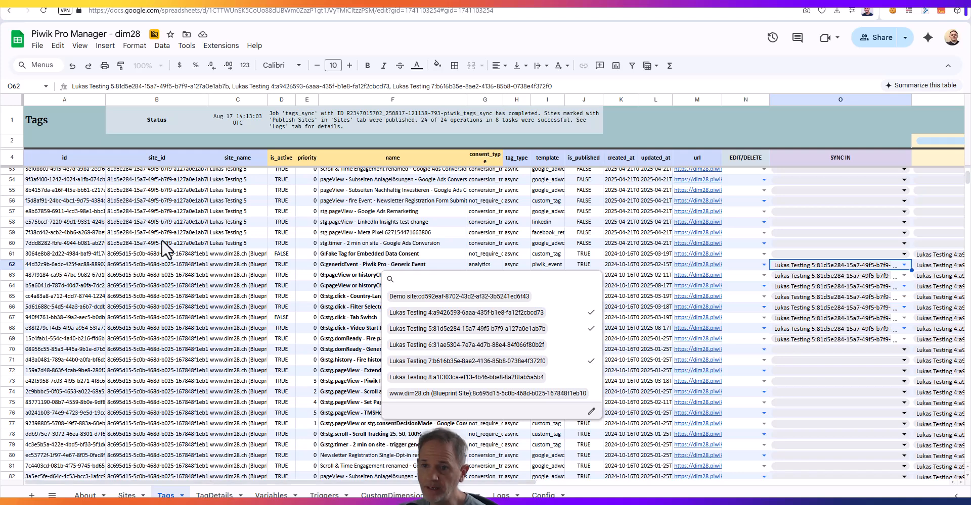
# Examine the Blueprint Site's tag rows on the Tags sheet and the SYNC IN target sites of the Generic Event tag
pyautogui.moveTo(244, 255); pyautogui.dragTo(244, 416)
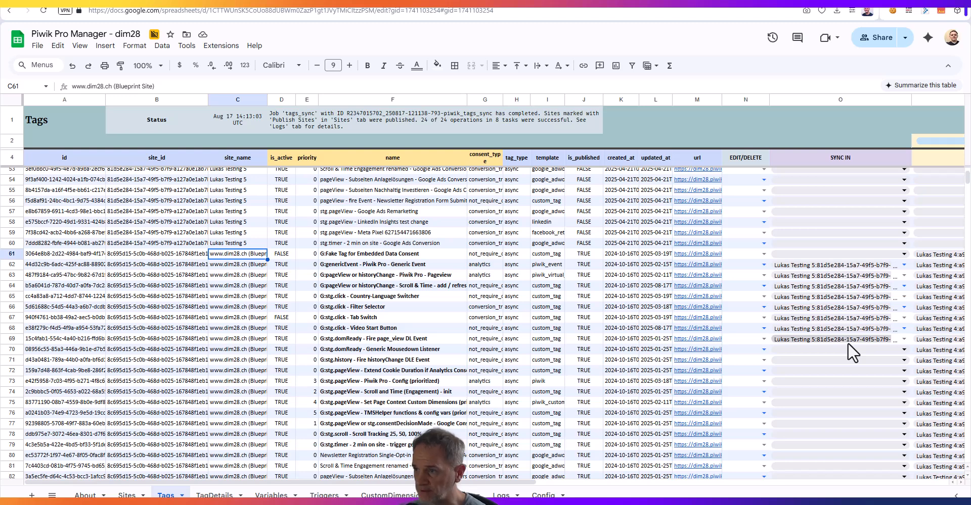
pyautogui.moveTo(355, 265); pyautogui.dragTo(365, 299)
pyautogui.click(873, 265)
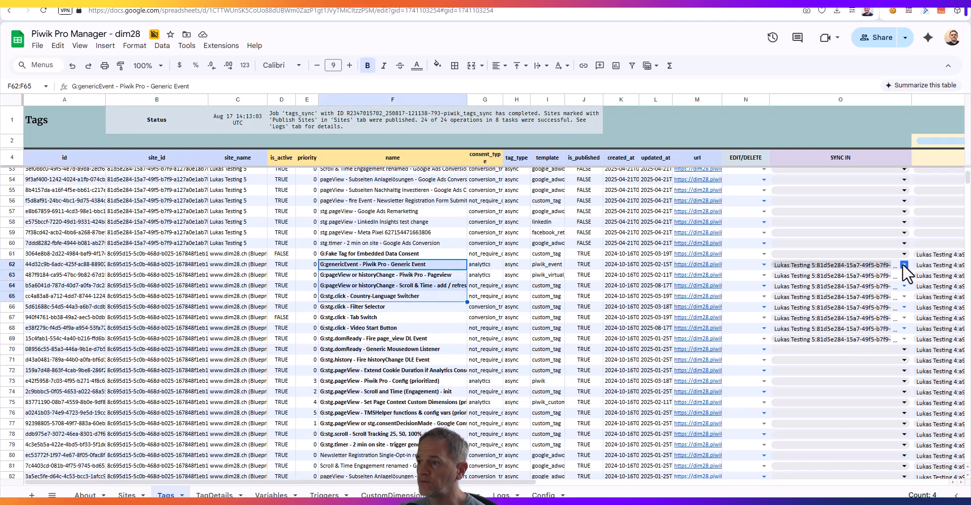
pyautogui.click(902, 264)
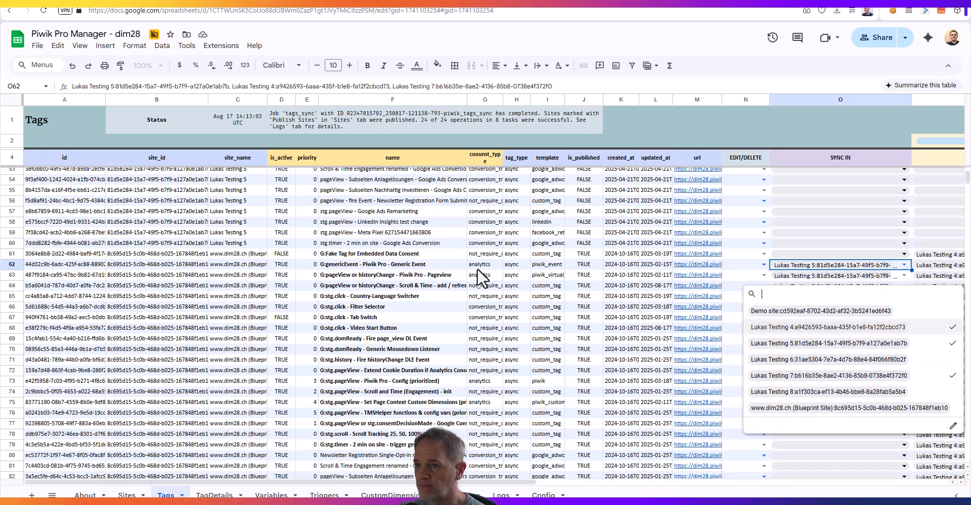
pyautogui.click(410, 264)
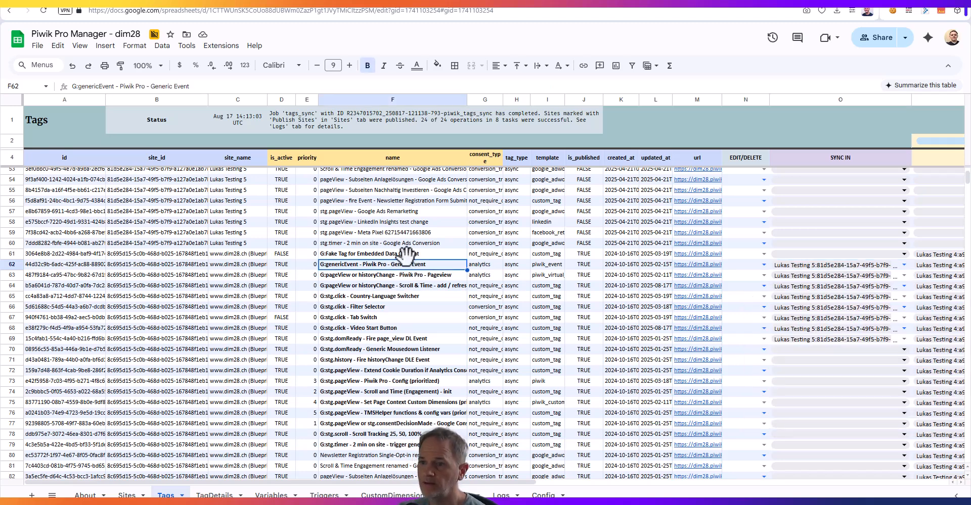
# Select the "G:stg.click - Filter Selector" row, view that tag's code in Piwik PRO, and return to the spreadsheet
pyautogui.click(372, 305)
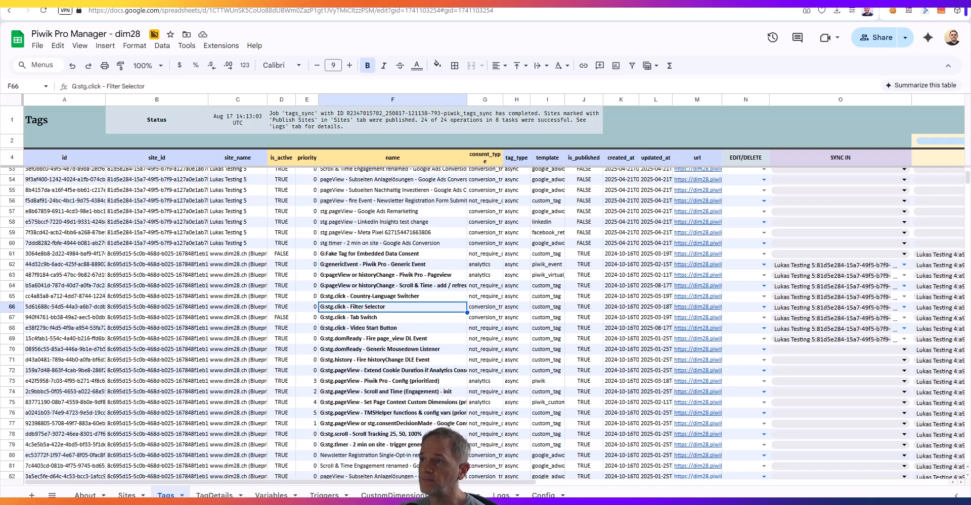
pyautogui.click(516, 2)
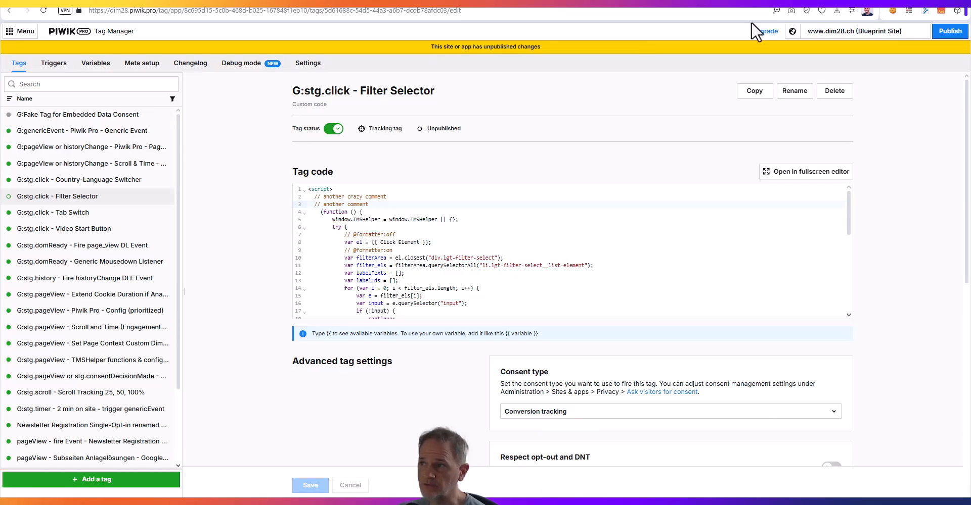
pyautogui.click(834, 1)
# Look over the Piwik Pro Manager add-on's tag and variable commands, recheck the Filter Selector tag in Piwik PRO, and return to the spreadsheet
pyautogui.click(221, 46)
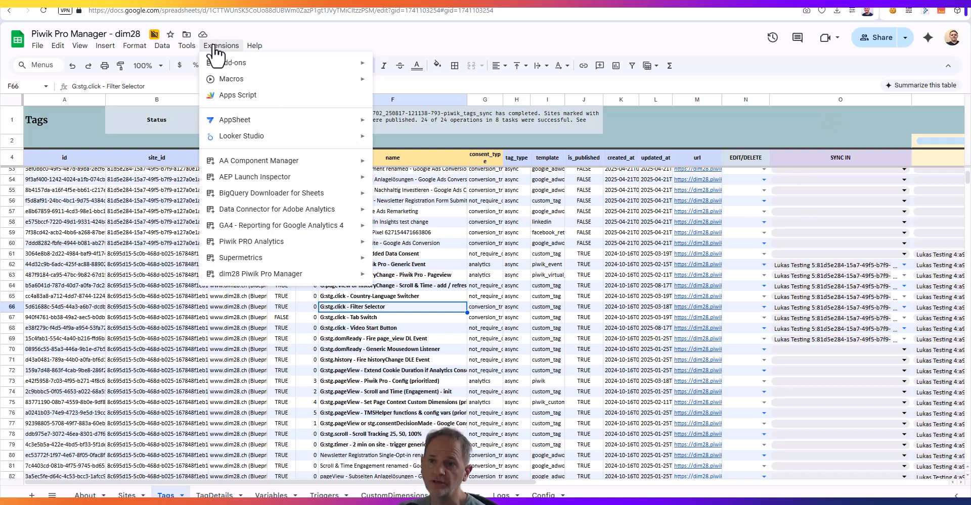
pyautogui.moveTo(307, 279)
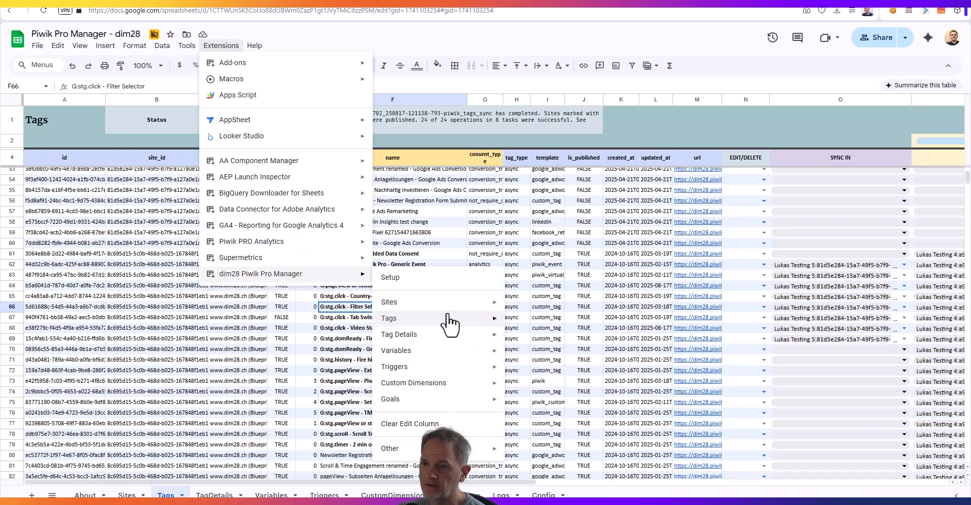
pyautogui.moveTo(445, 320)
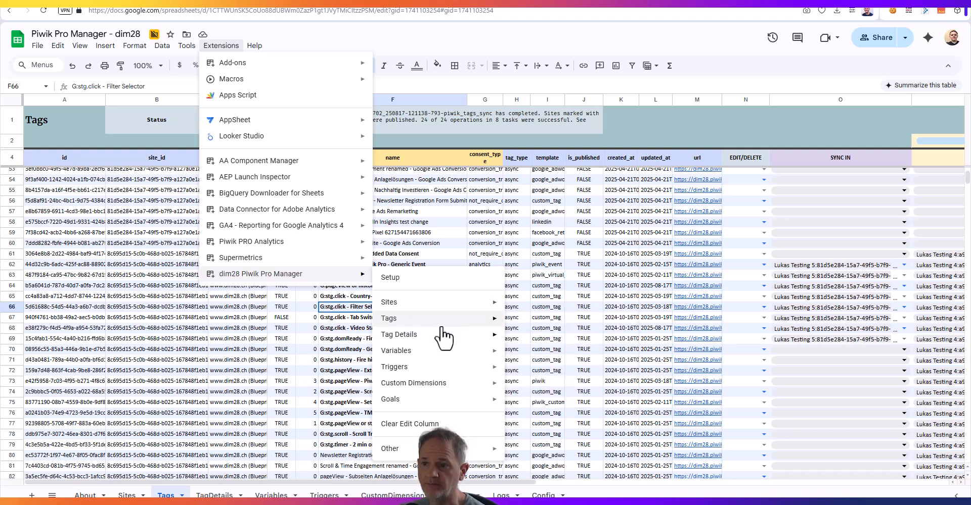
pyautogui.moveTo(426, 356)
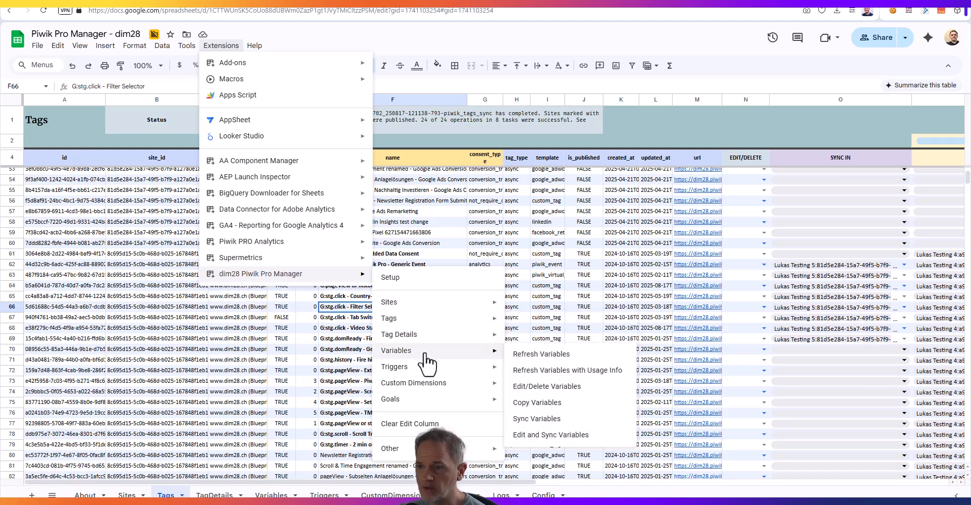
pyautogui.moveTo(405, 319)
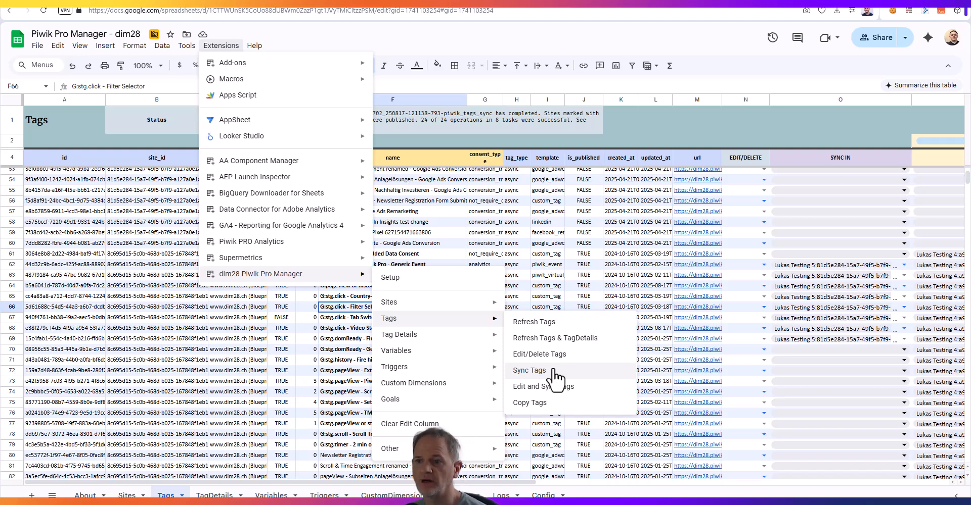
pyautogui.click(348, 305)
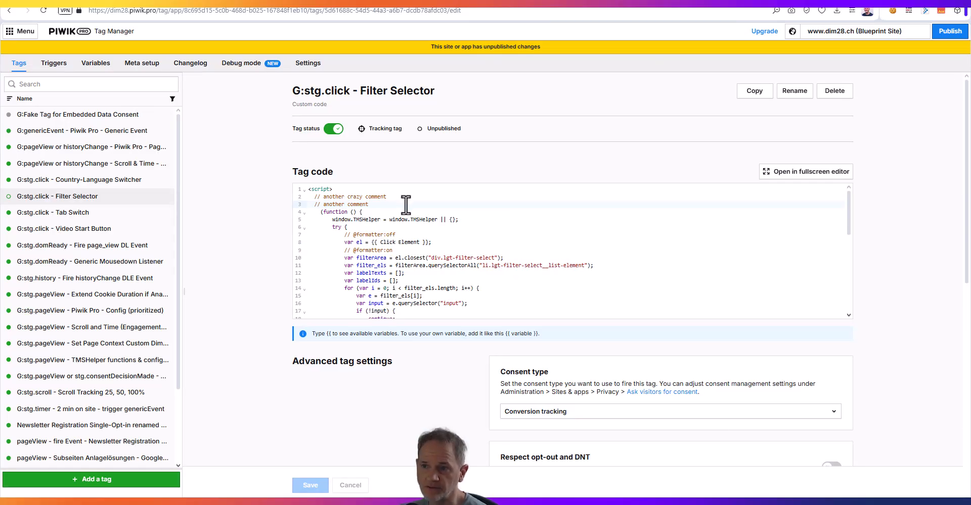
pyautogui.click(829, 1)
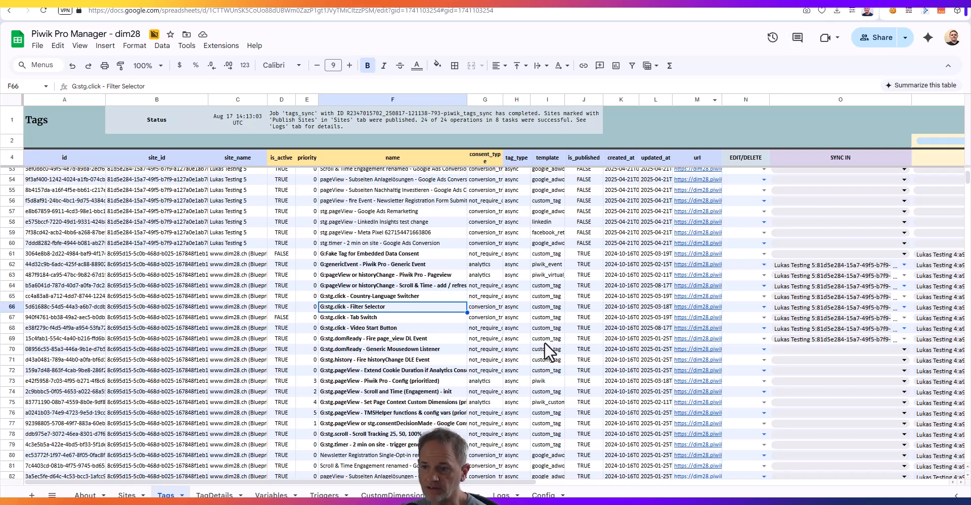
# Open the Config sheet and examine the descriptions and values of the publish_after_sync and publish_after_edit parameters
pyautogui.click(543, 495)
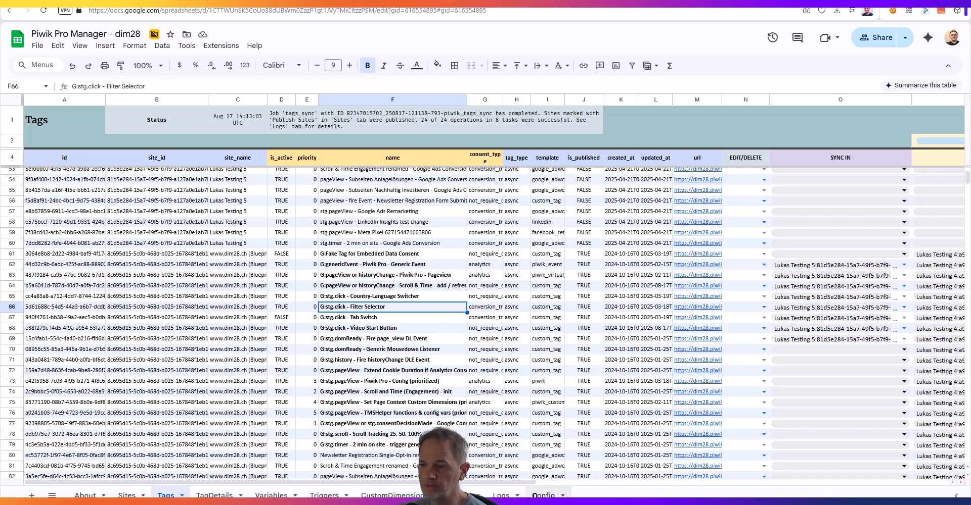
pyautogui.click(63, 236)
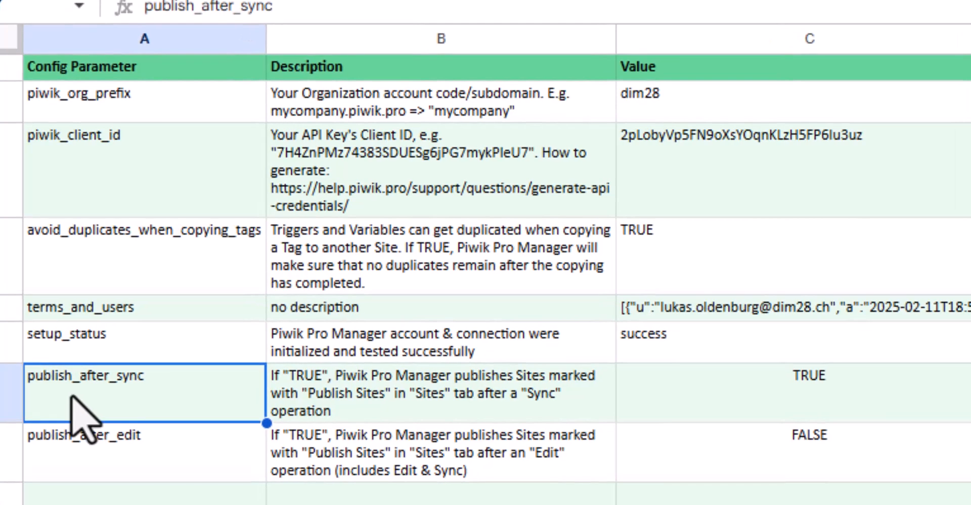
pyautogui.click(68, 460)
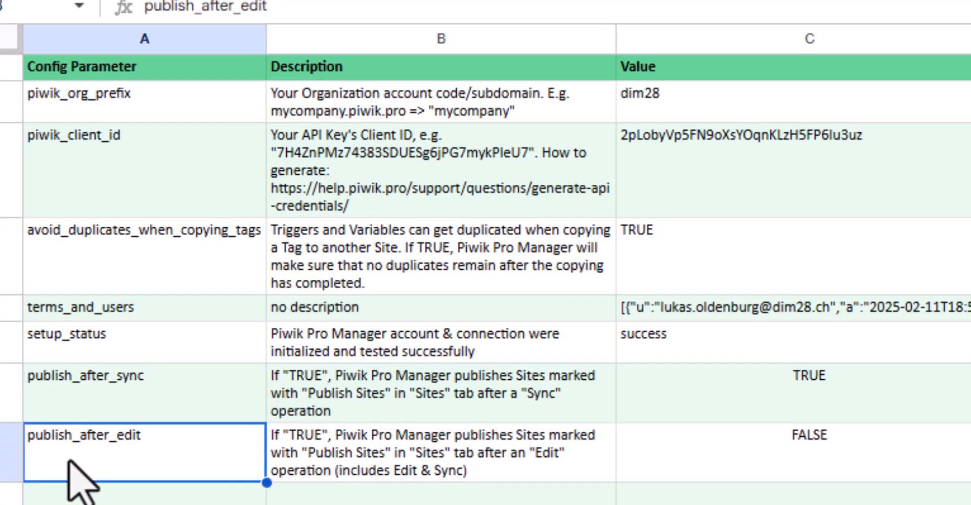
pyautogui.click(142, 389)
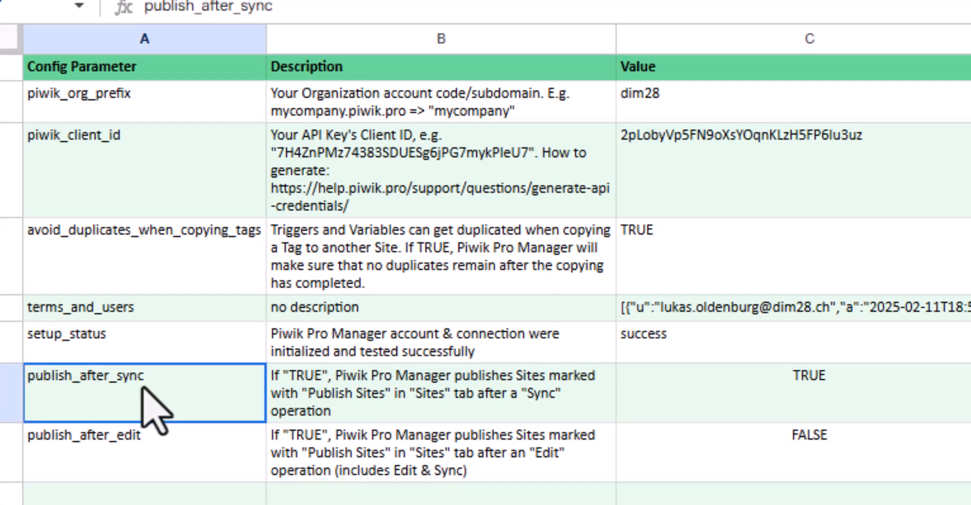
pyautogui.click(766, 379)
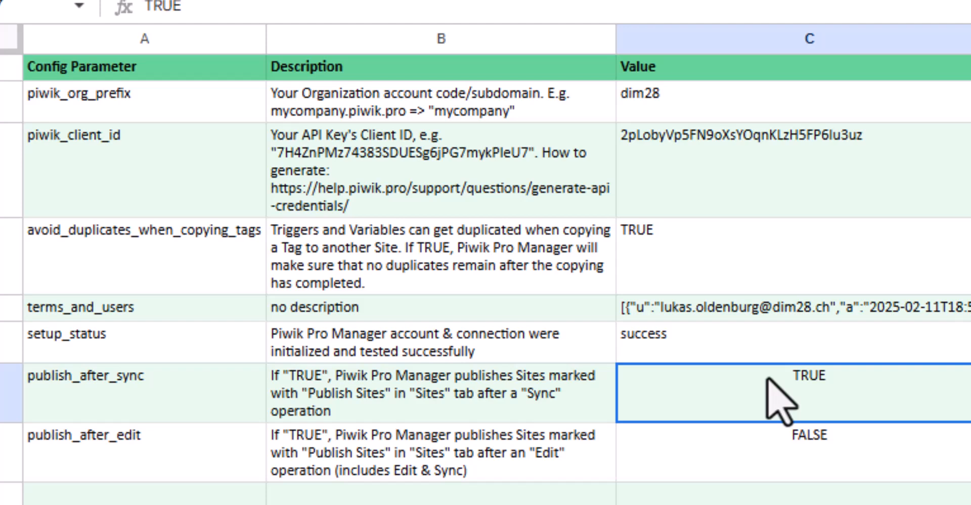
pyautogui.click(754, 460)
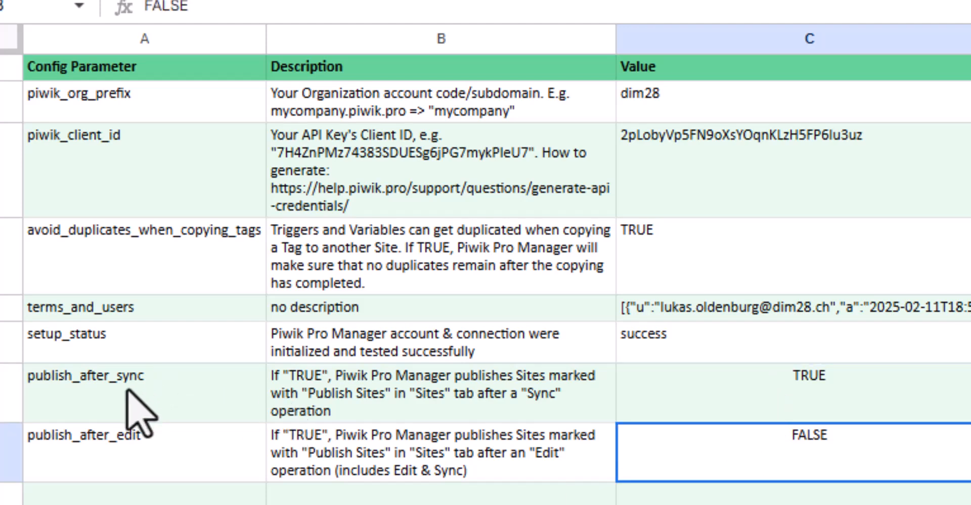
pyautogui.click(130, 481)
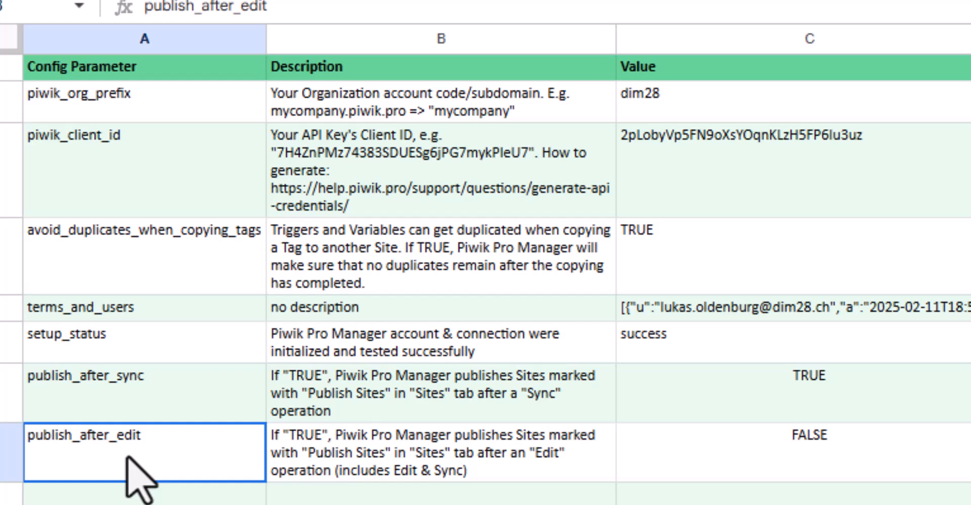
pyautogui.moveTo(481, 411); pyautogui.dragTo(478, 473)
pyautogui.click(473, 393)
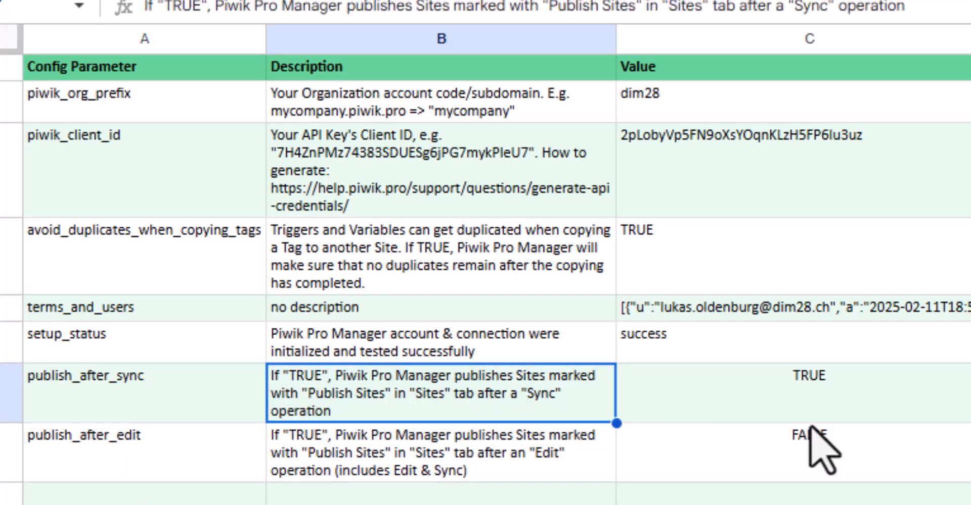
pyautogui.click(822, 383)
pyautogui.click(832, 461)
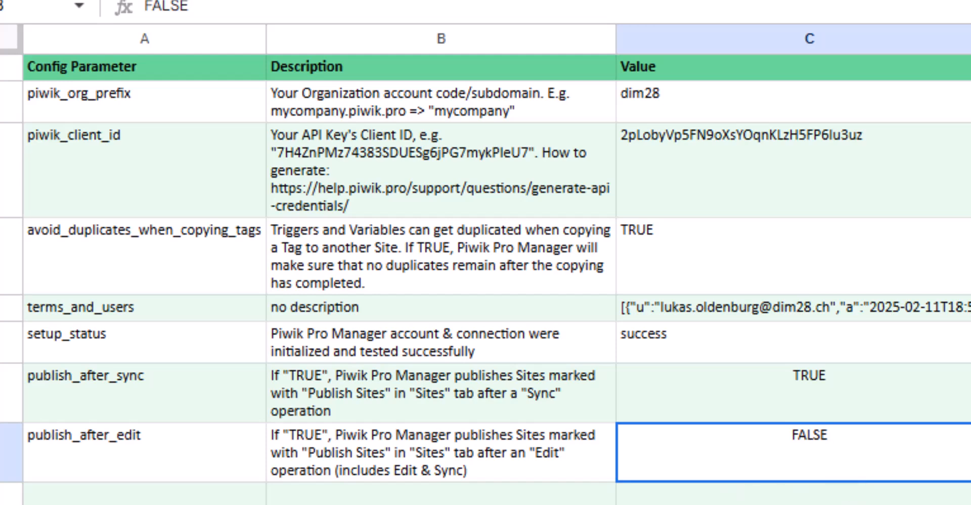
pyautogui.click(498, 1)
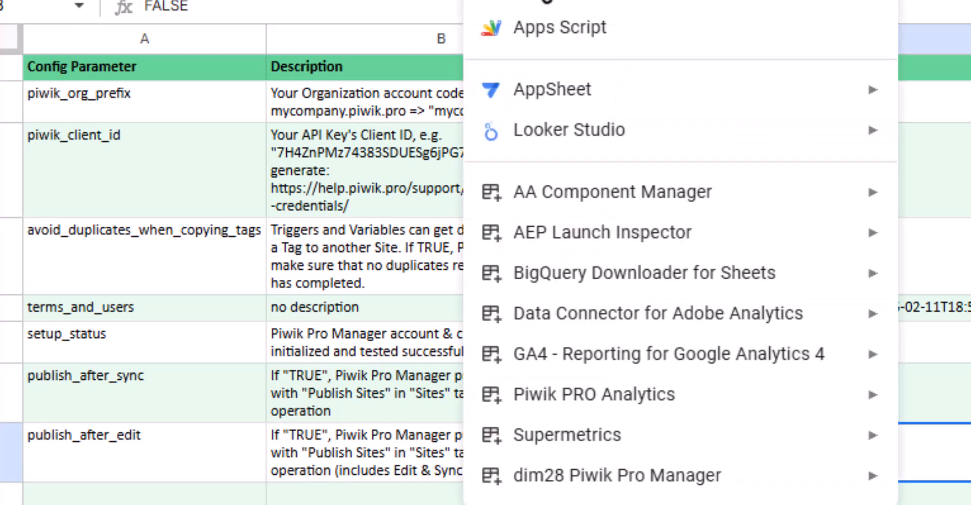
pyautogui.moveTo(623, 493)
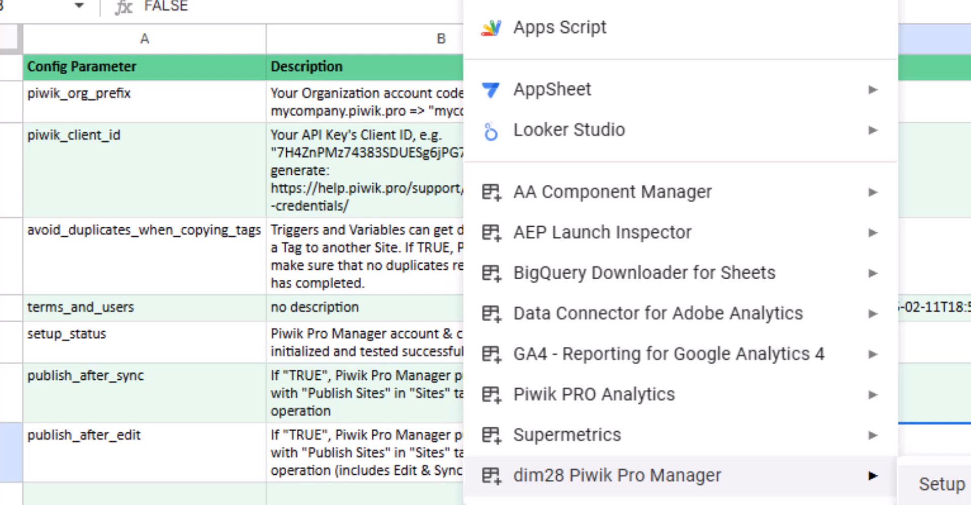
pyautogui.moveTo(197, 405); pyautogui.dragTo(191, 494)
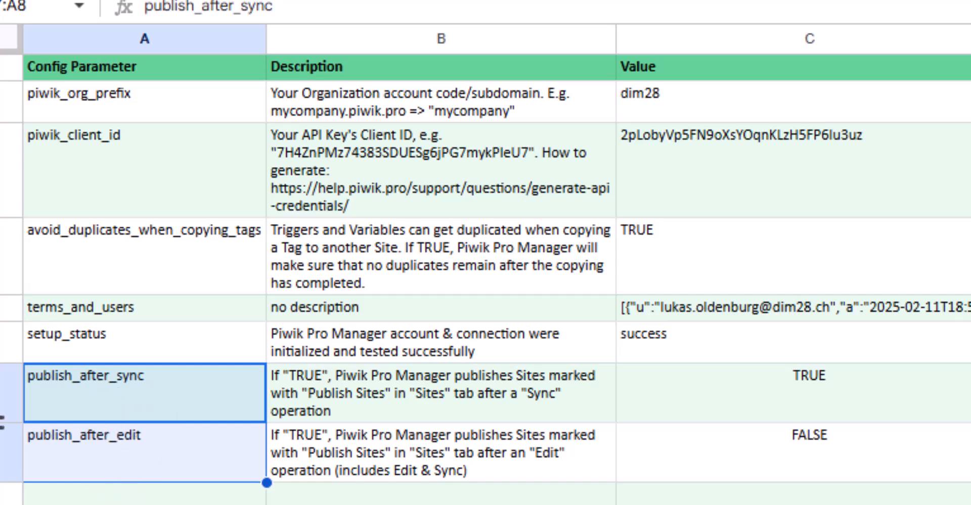
pyautogui.click(212, 410)
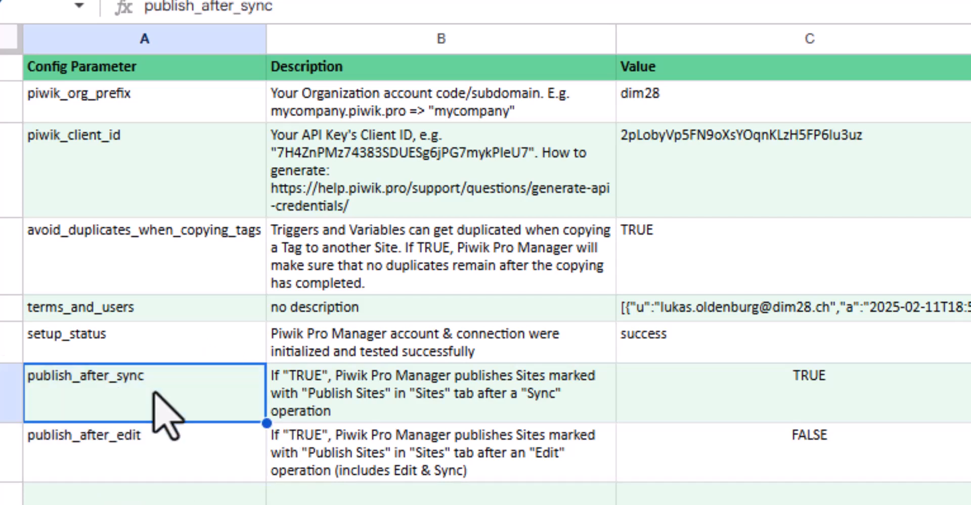
pyautogui.click(893, 423)
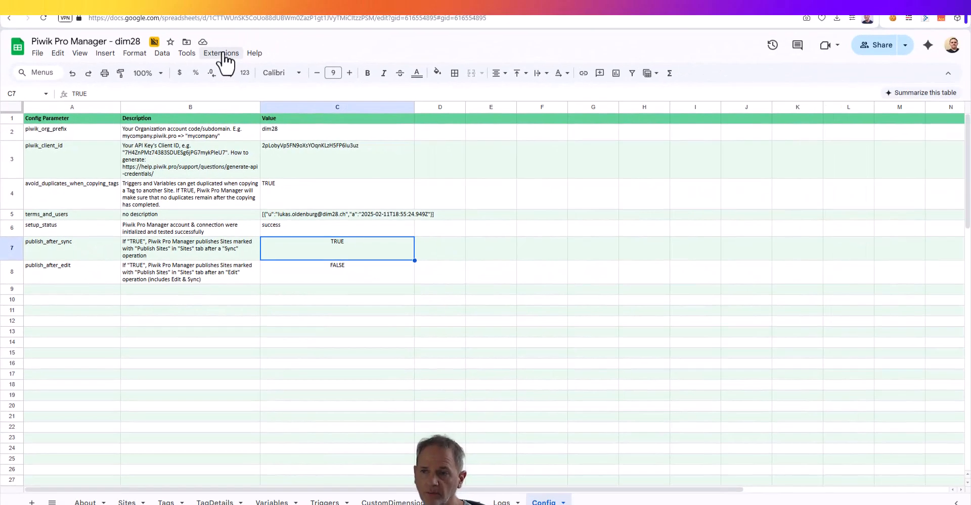
# Look through the add-on's sync commands for tag details, variables and triggers without running any of them
pyautogui.click(221, 53)
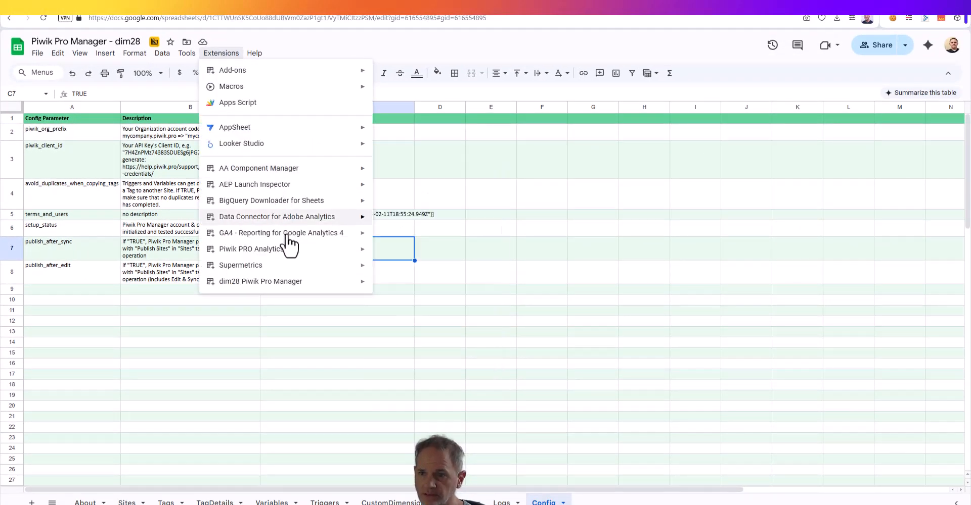
pyautogui.moveTo(288, 283)
pyautogui.moveTo(457, 335)
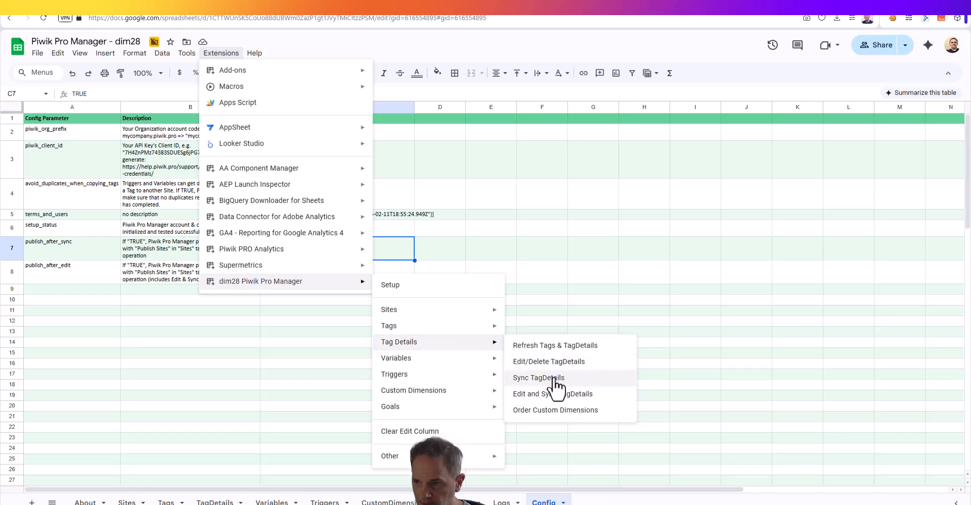
pyautogui.moveTo(430, 358)
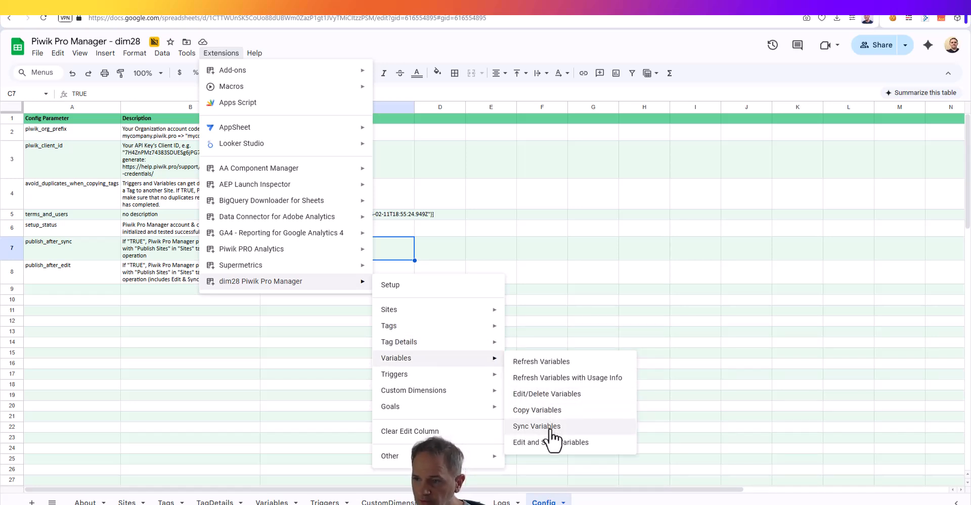
pyautogui.moveTo(462, 374)
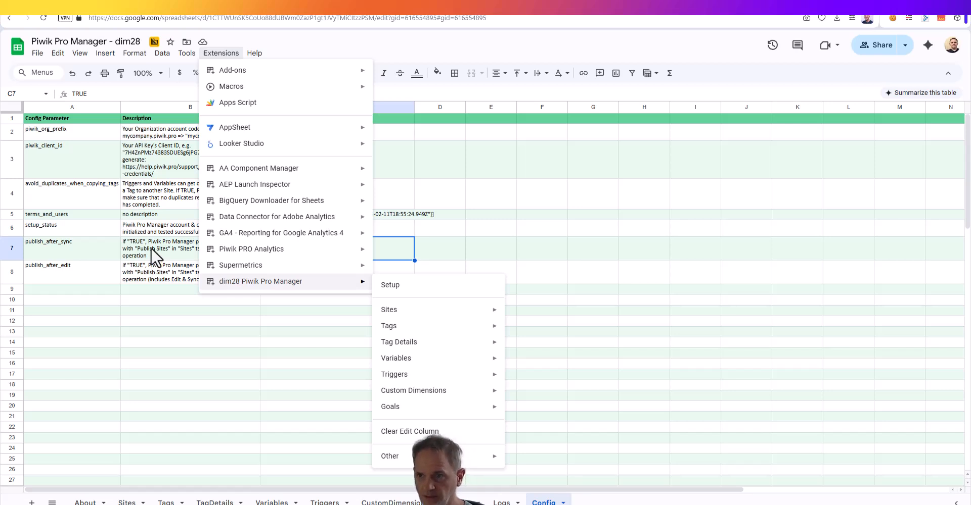
pyautogui.click(233, 342)
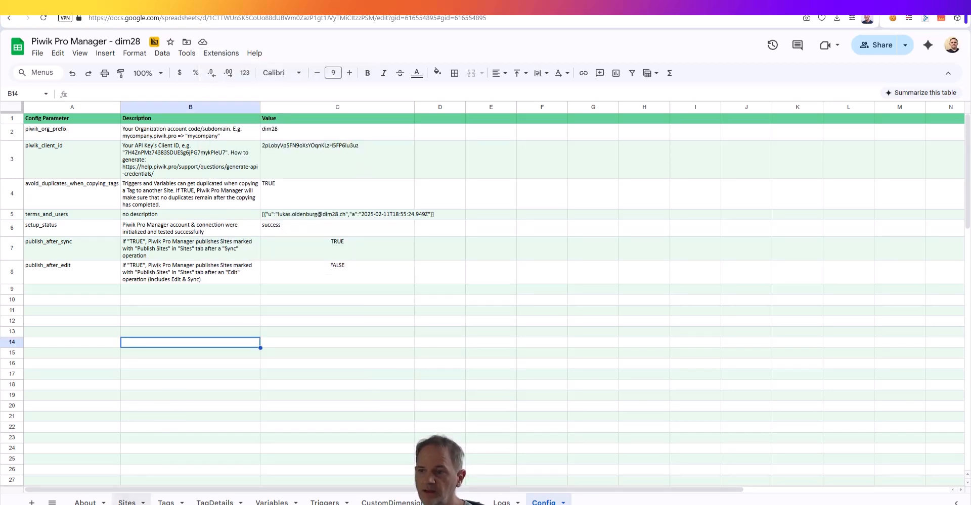
# Check the Publish Site column in the Sites sheet, run the add-on's tag sync to the SYNC IN destination sites and confirm it
pyautogui.click(127, 502)
pyautogui.moveTo(807, 183)
pyautogui.mouseDown()
pyautogui.moveTo(803, 234)
pyautogui.moveTo(806, 189)
pyautogui.mouseUp()
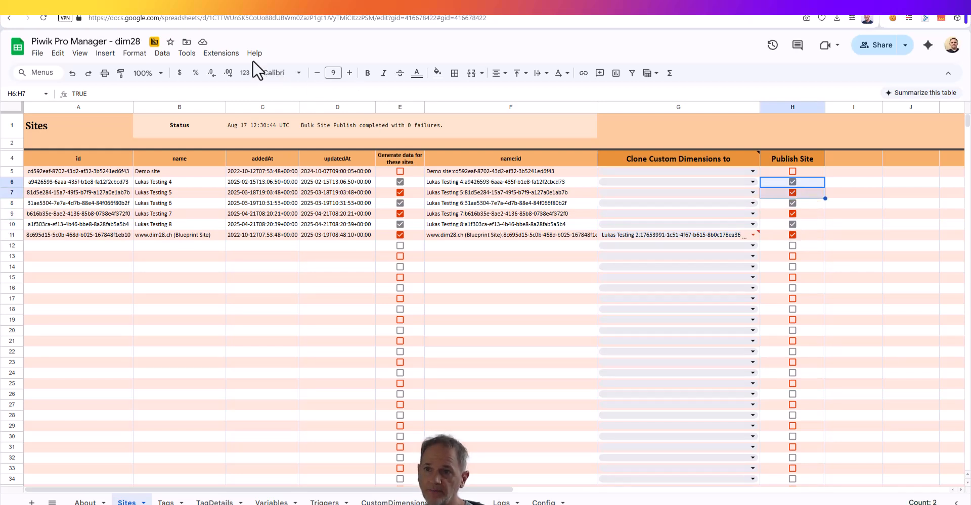
pyautogui.click(221, 53)
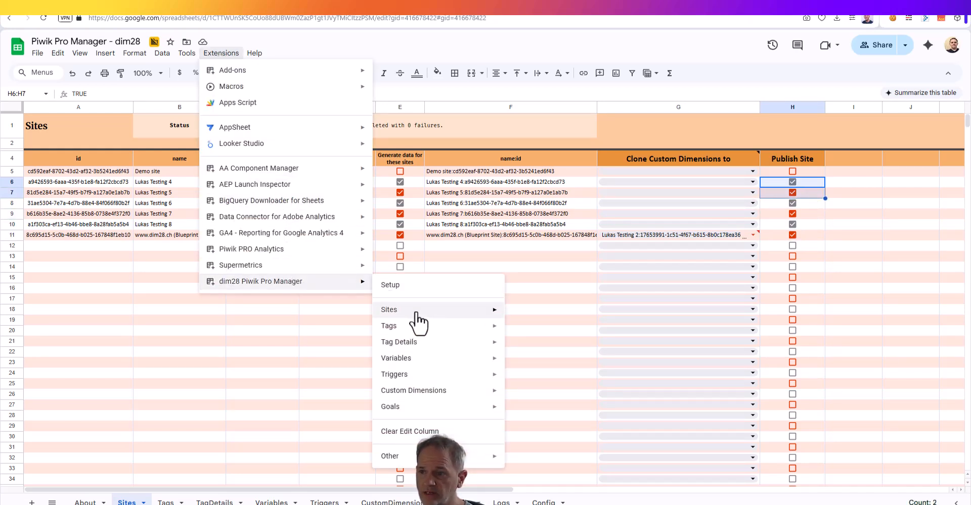
pyautogui.moveTo(419, 328)
pyautogui.click(582, 378)
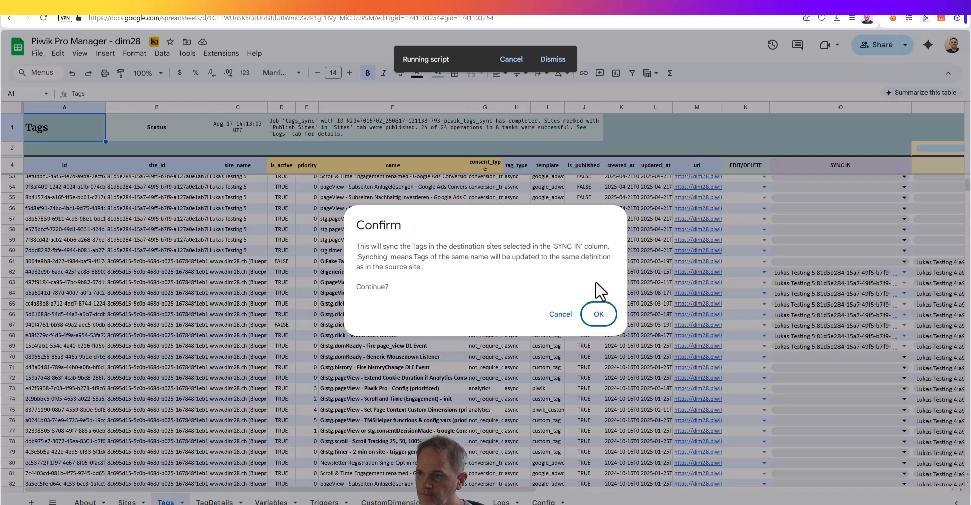
pyautogui.click(599, 314)
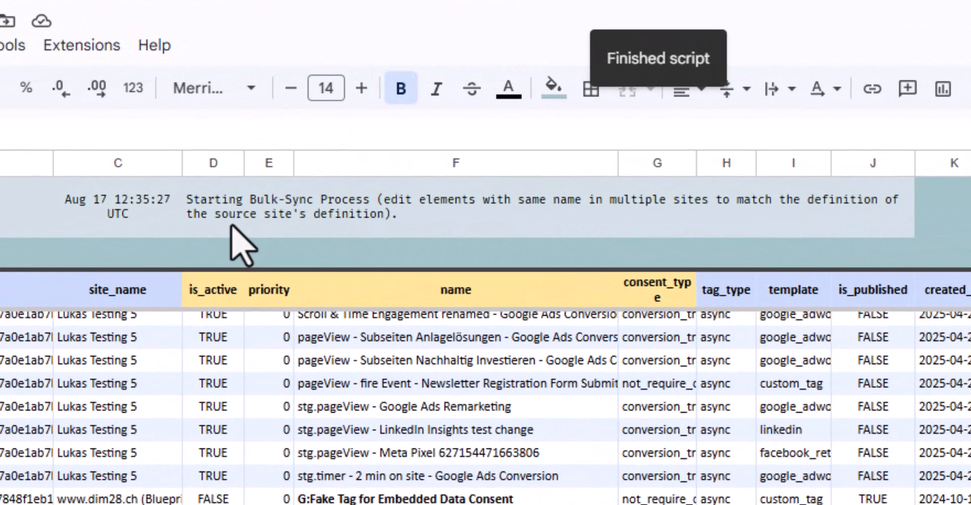
# Read the sync job's status in the Tags sheet, then switch to Piwik PRO and reload the Filter Selector tag to check its publication status
pyautogui.click(302, 132)
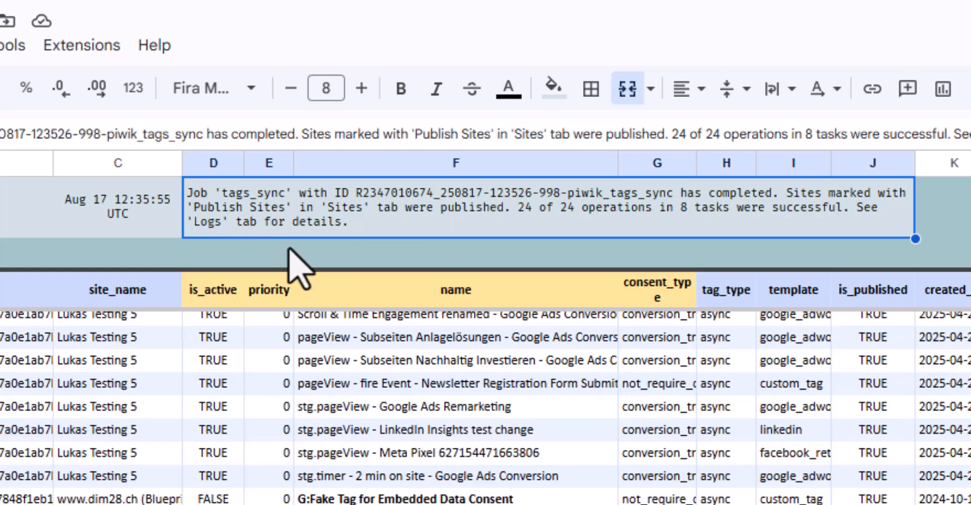
pyautogui.click(477, 362)
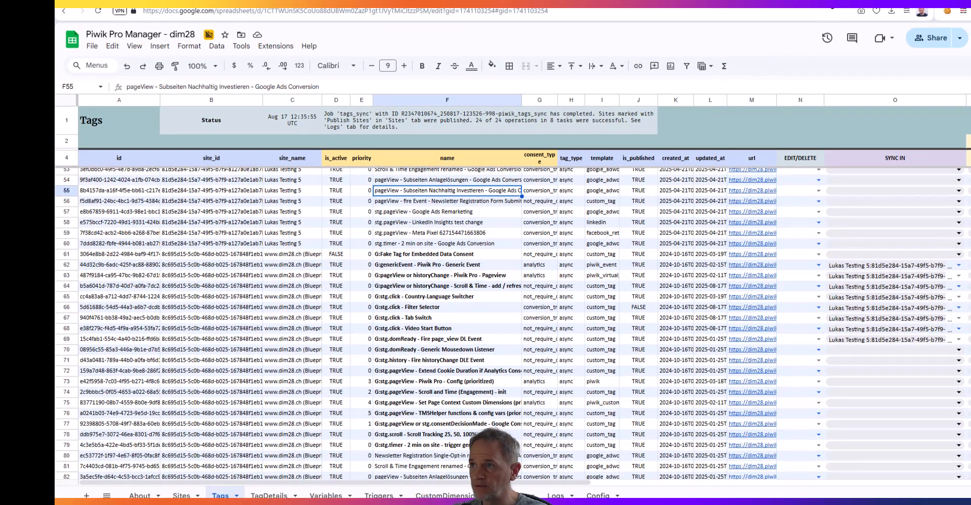
pyautogui.click(733, 2)
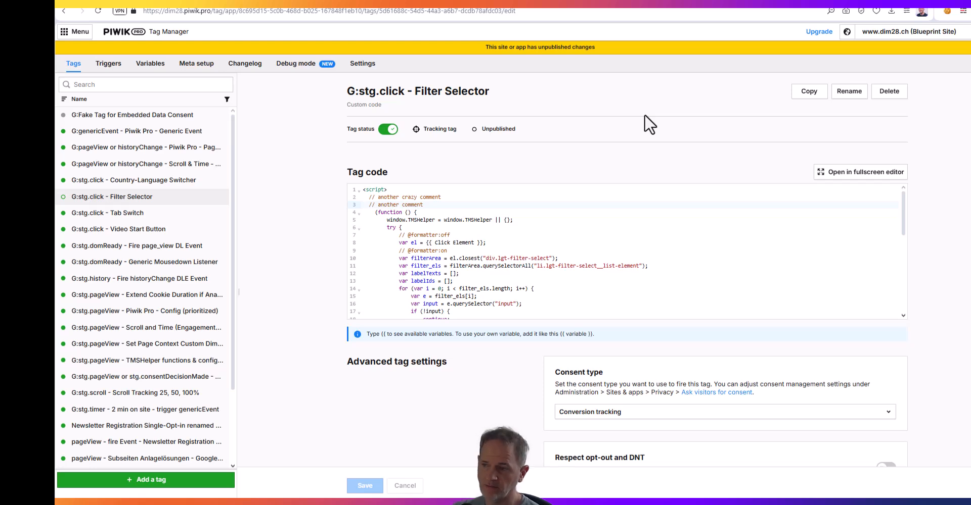
pyautogui.press('F5')
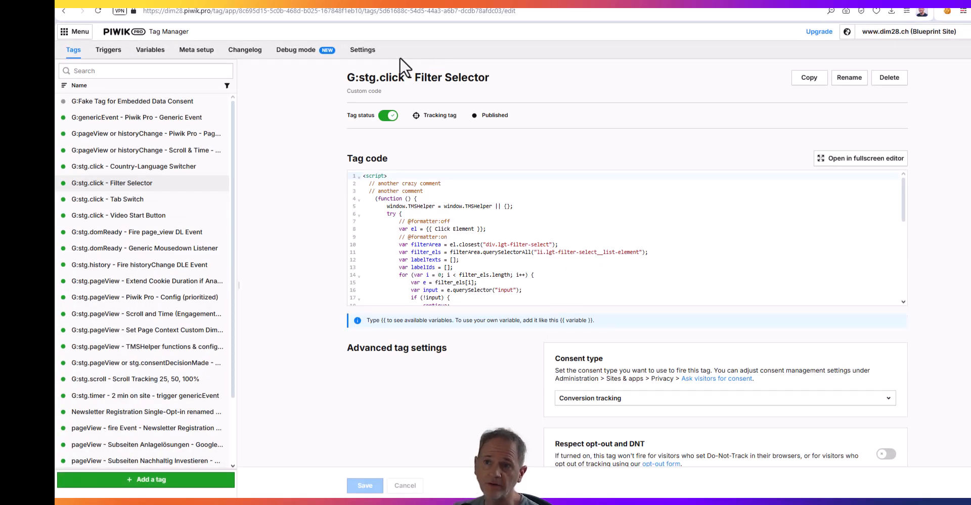
# Open the Blueprint Site's changelog in Piwik PRO and examine the changes and publication details of snapshot 10.0
pyautogui.click(298, 52)
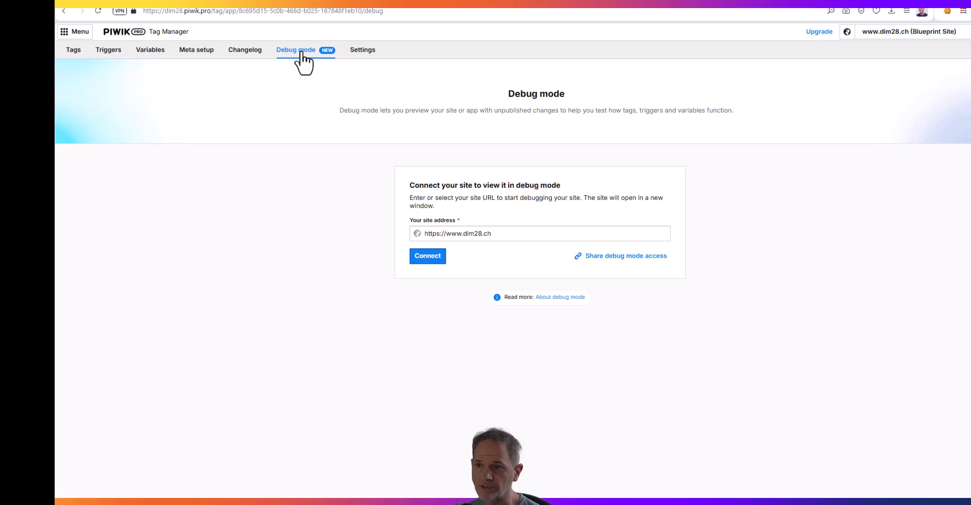
pyautogui.click(241, 55)
pyautogui.click(147, 104)
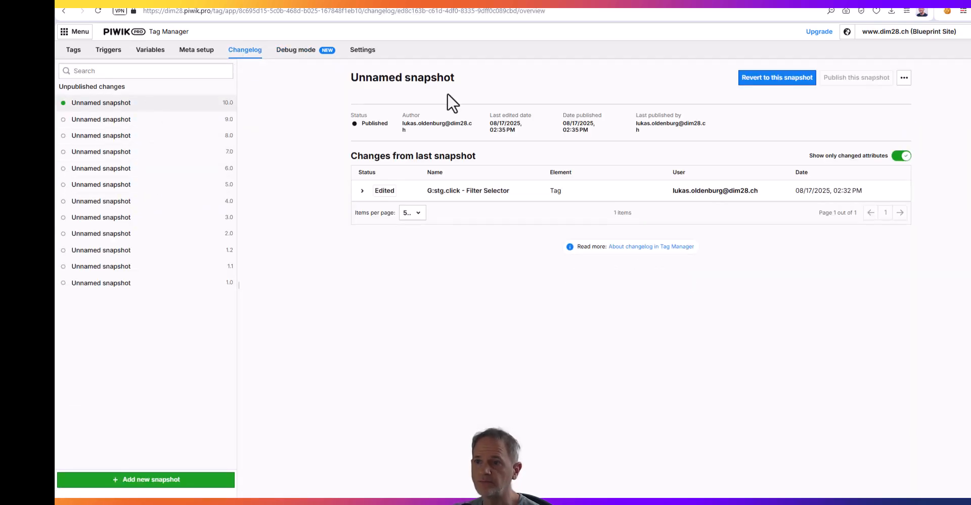
pyautogui.moveTo(863, 198); pyautogui.dragTo(866, 278)
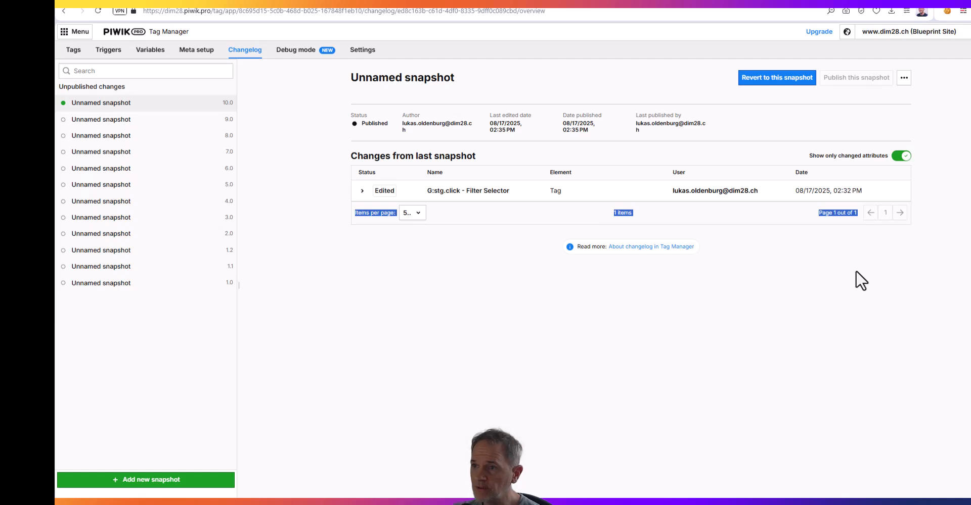
pyautogui.click(861, 279)
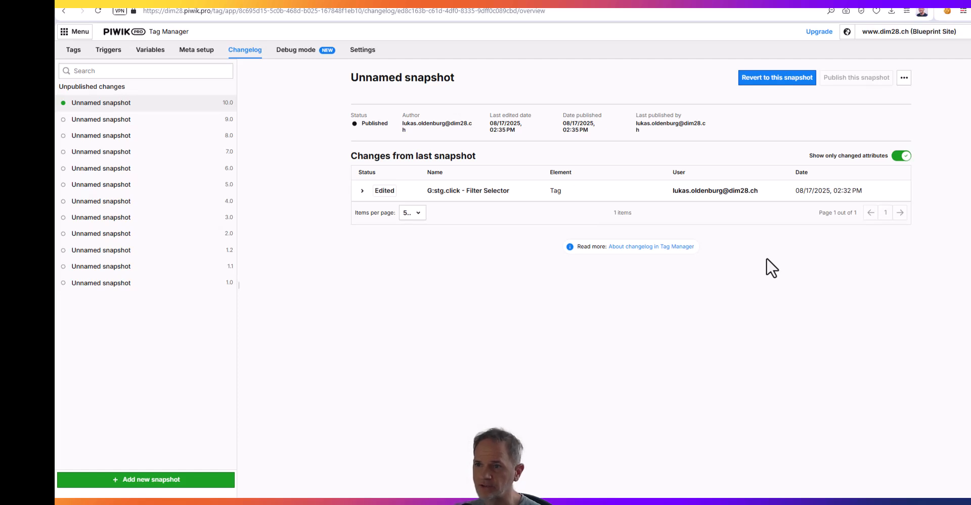
# Recheck the sync destinations in the spreadsheet, then examine the latest changelog snapshots of the Testing 5 and Testing 4 sites in Piwik PRO
pyautogui.click(930, 32)
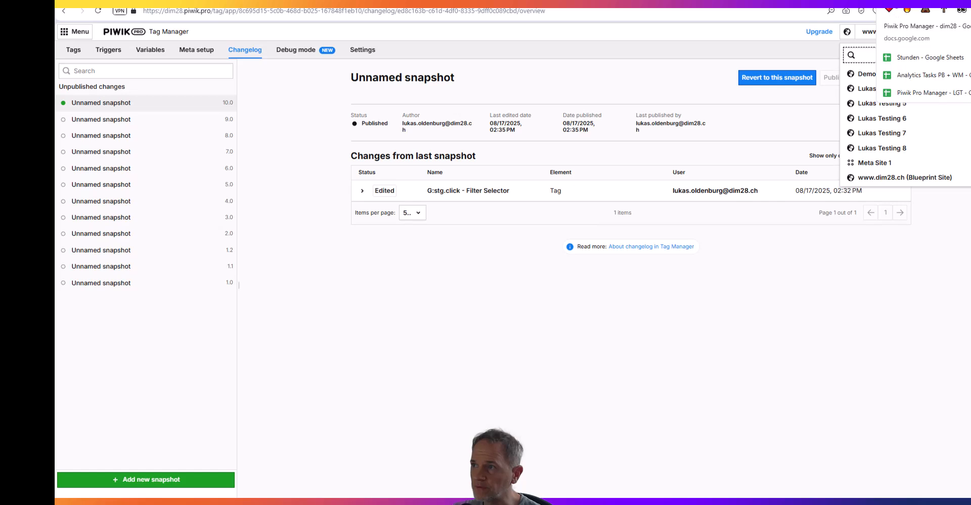
pyautogui.click(896, 2)
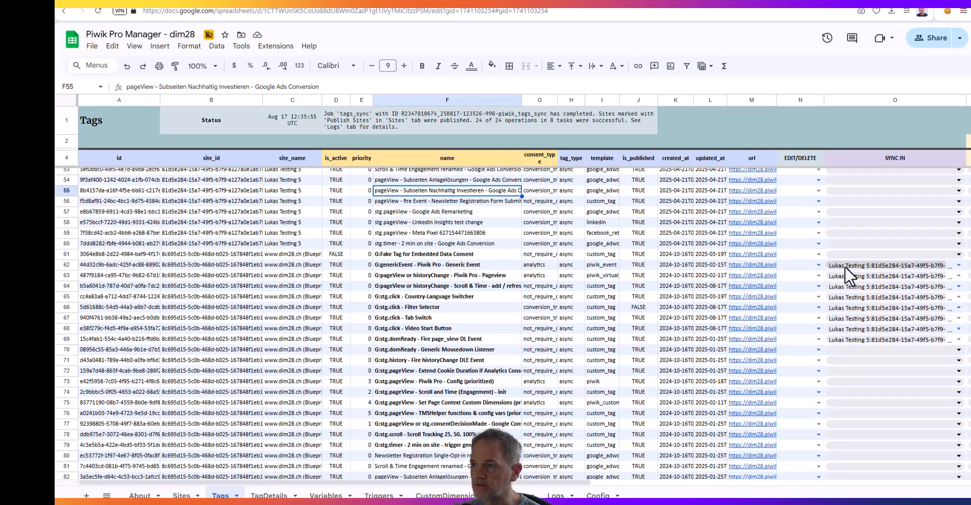
pyautogui.click(825, 8)
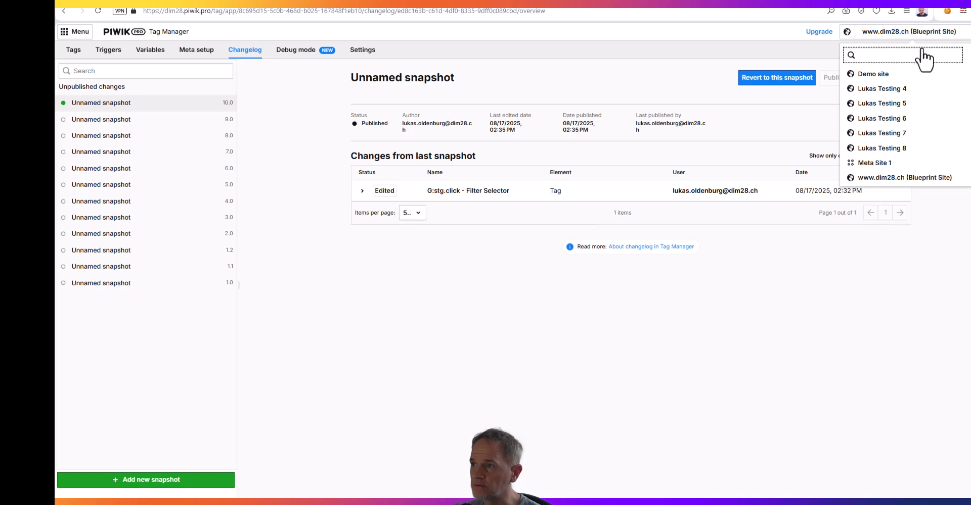
pyautogui.click(897, 104)
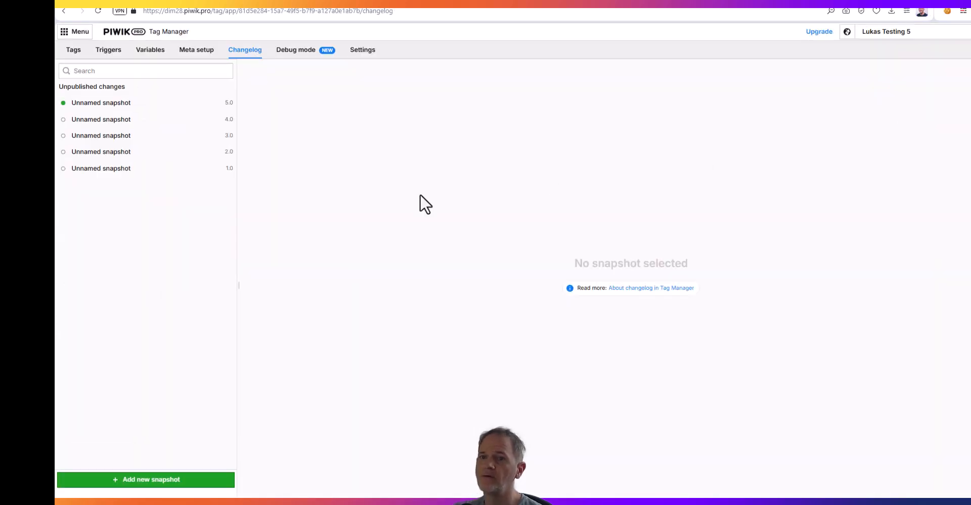
pyautogui.click(155, 114)
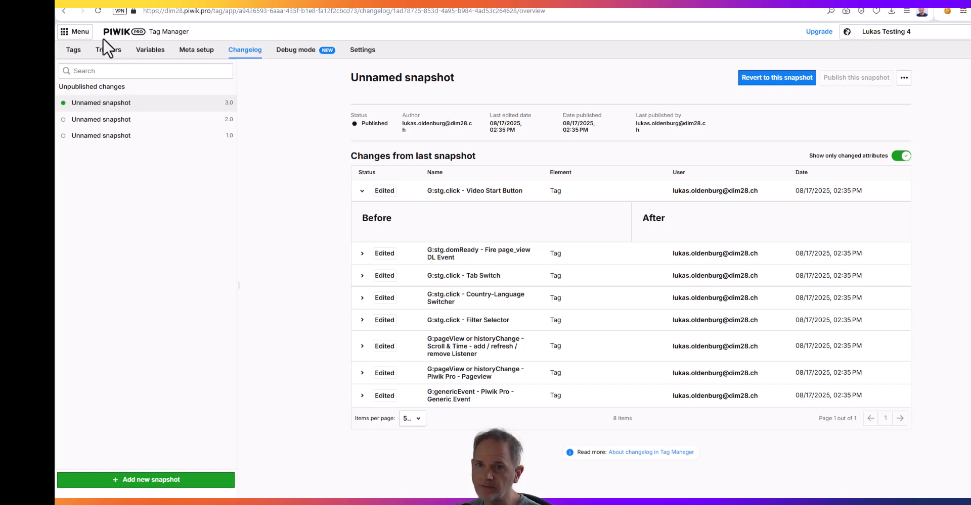
# Check the "another comment" line in the Testing 4 site's "G:stg.click - Filter Selector" tag, then return to the spreadsheet and review the SYNC IN destinations
pyautogui.click(74, 51)
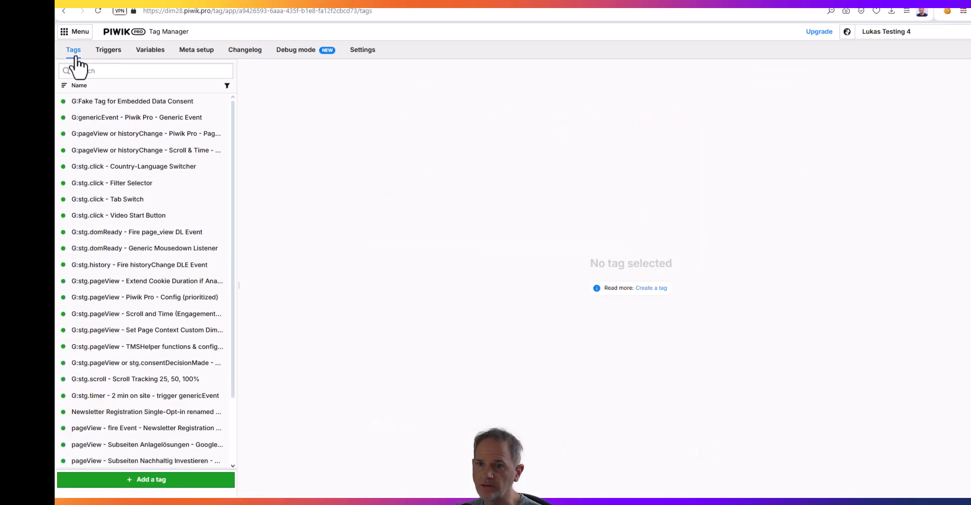
pyautogui.click(130, 185)
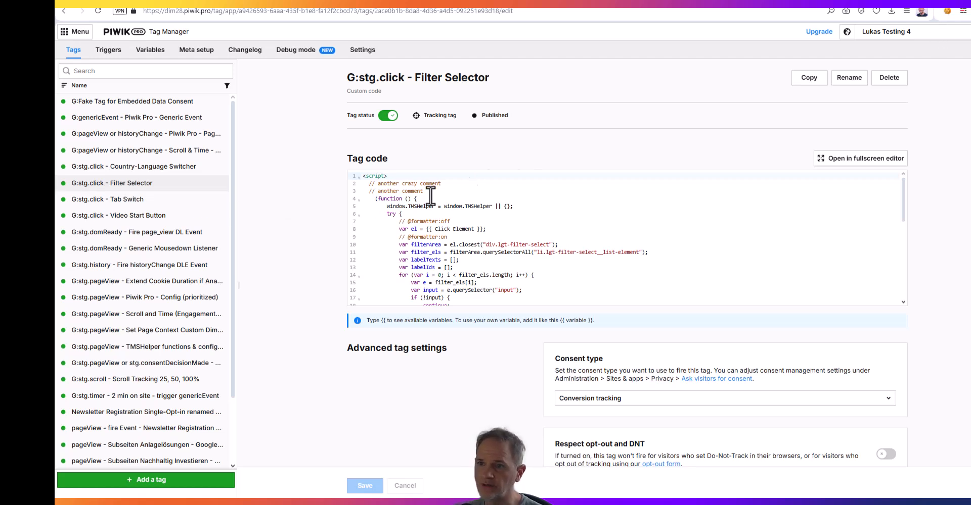
pyautogui.moveTo(424, 191); pyautogui.dragTo(344, 207)
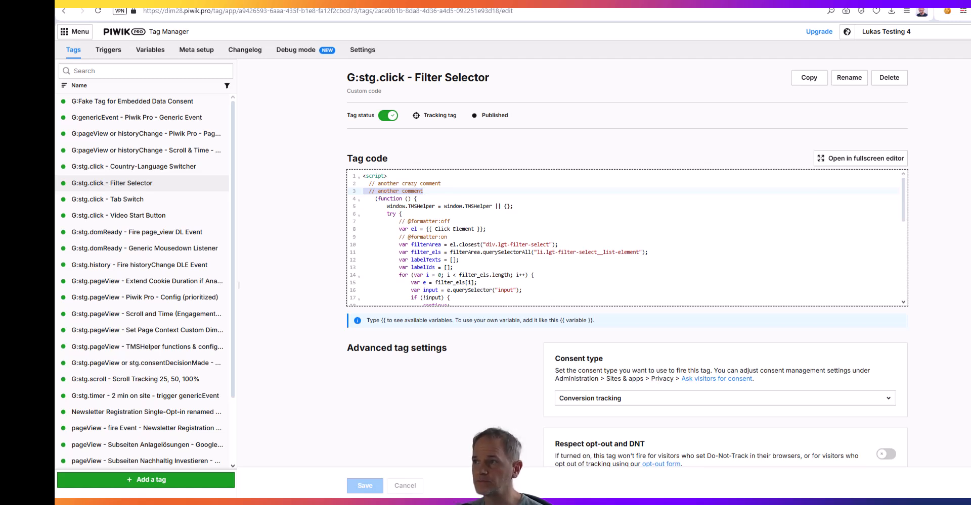
pyautogui.click(845, 2)
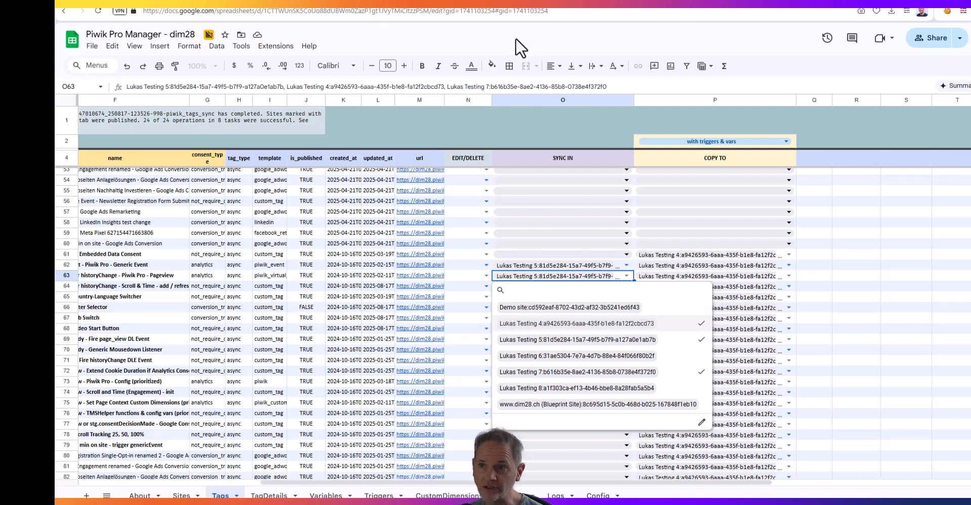
pyautogui.click(464, 244)
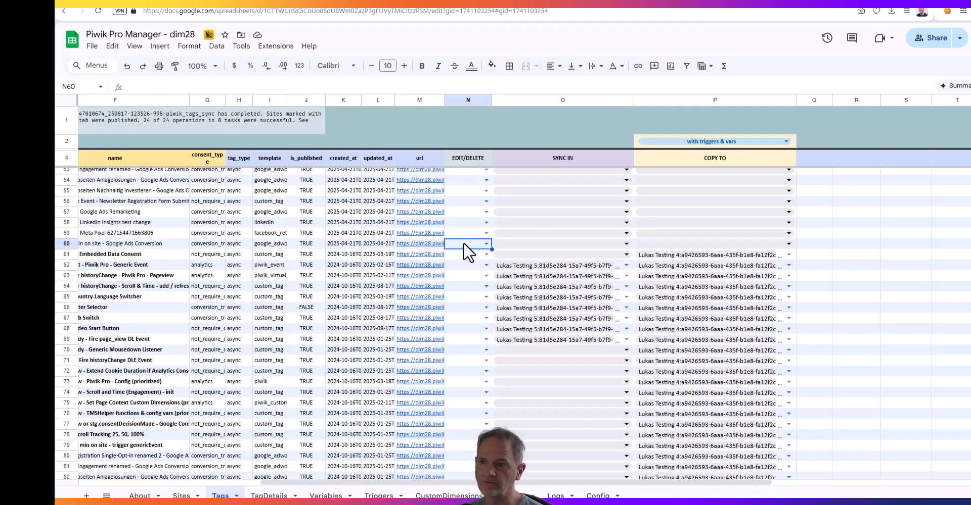